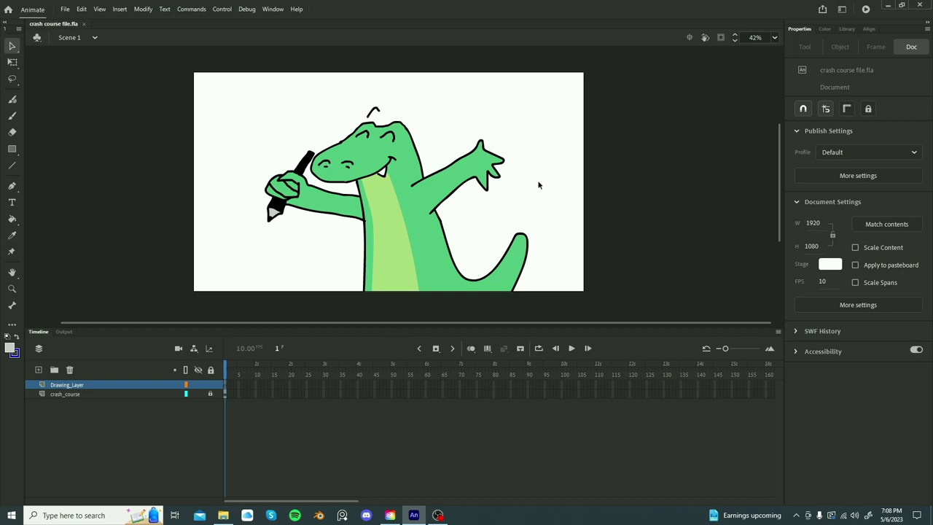
- Switch to Creative Cloud Desktop, browse the list of installed apps for Animate, and close that window
key("alt+Tab")
scroll(476, 219, "up", 3)
scroll(470, 206, "down", 3)
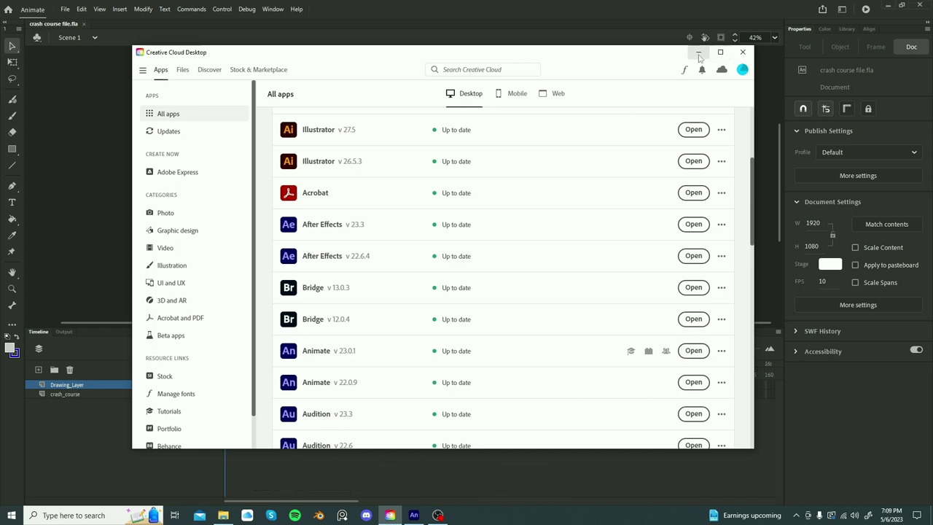
left_click(743, 52)
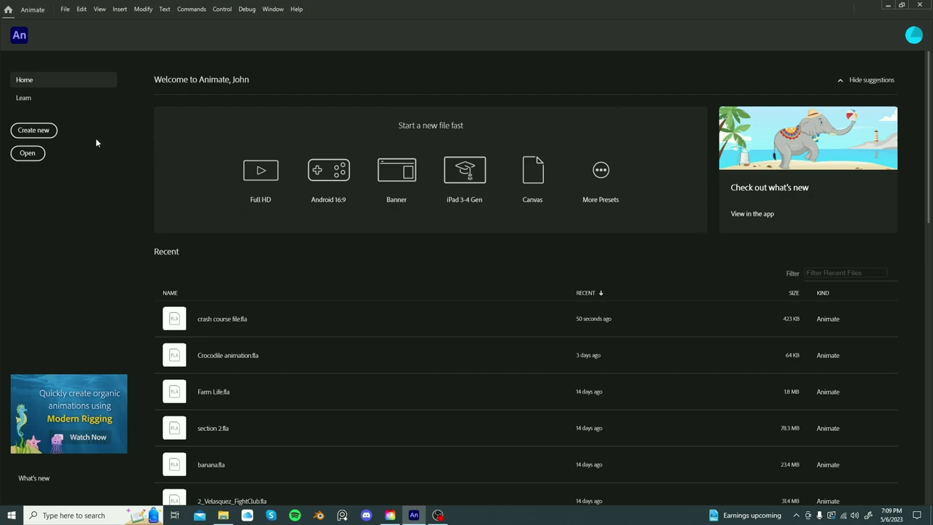
- Start setting up a new Full HD character animation document and edit its frame rate
left_click(33, 131)
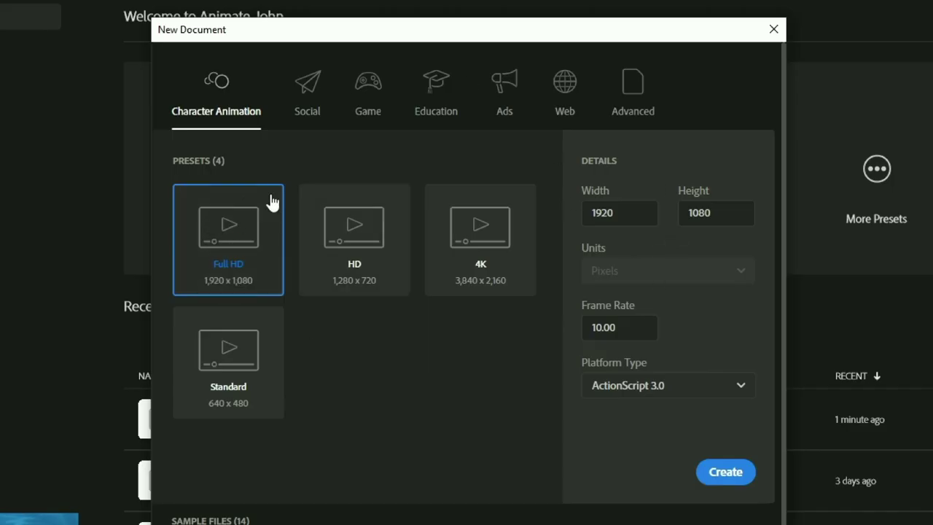
left_click_drag(625, 328, 535, 331)
type("3")
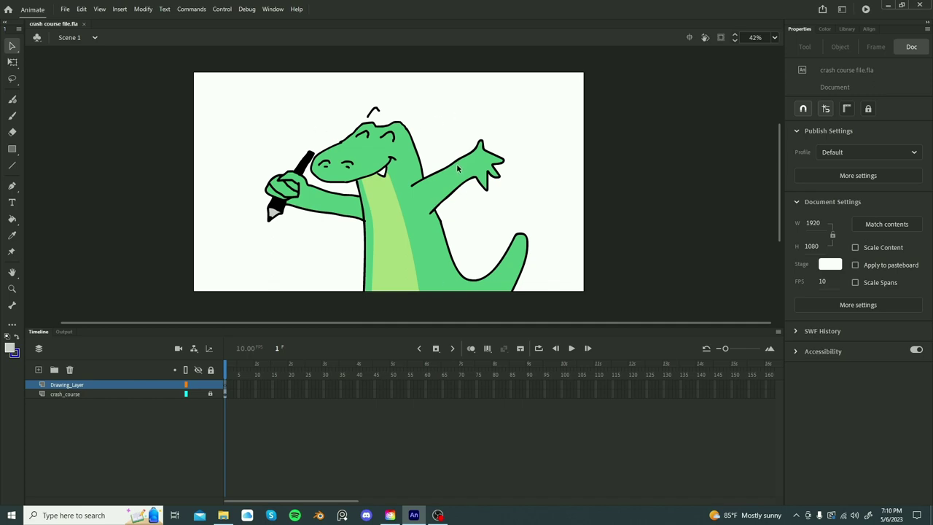
left_click(272, 9)
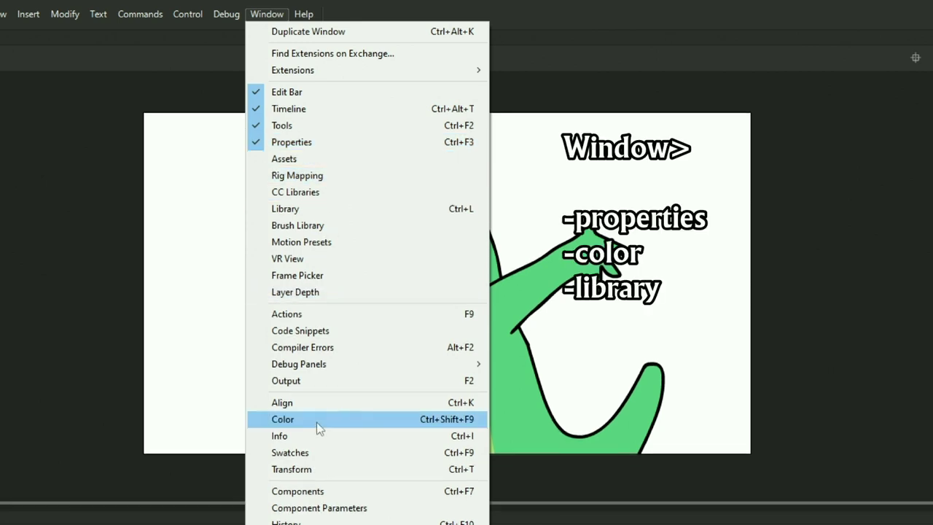
left_click(818, 205)
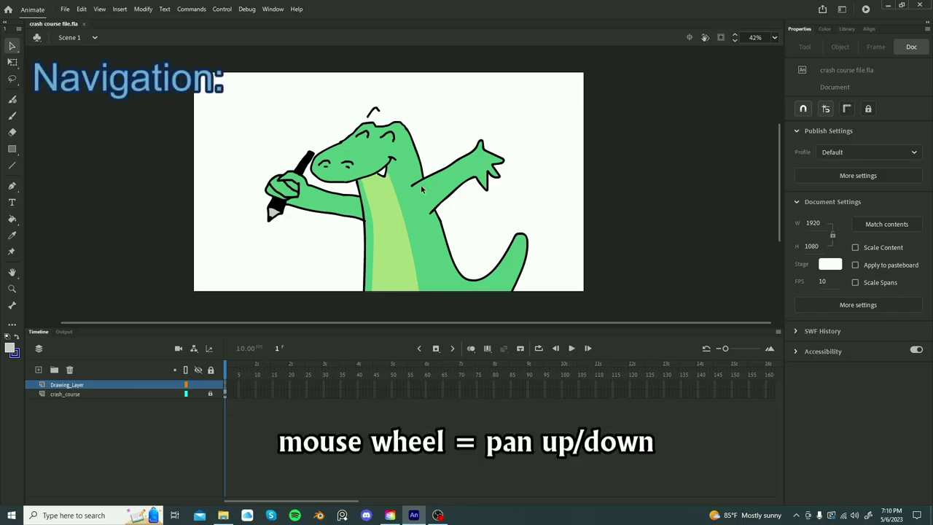
- Practise navigating the stage by panning vertically, zooming in and out on the crocodile, and panning horizontally
scroll(420, 189, "up", 2)
scroll(421, 186, "down", 4)
scroll(421, 186, "up", 2)
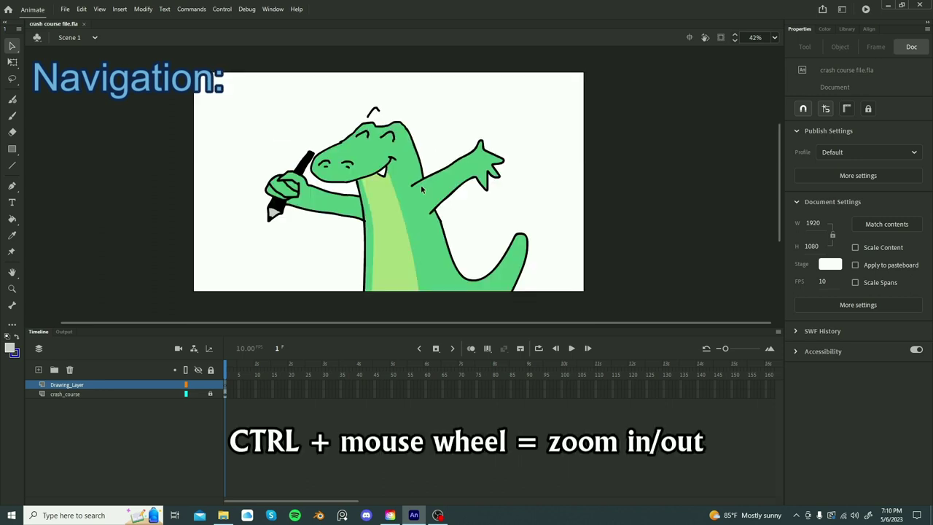
scroll(402, 171, "up", 3, "ctrl")
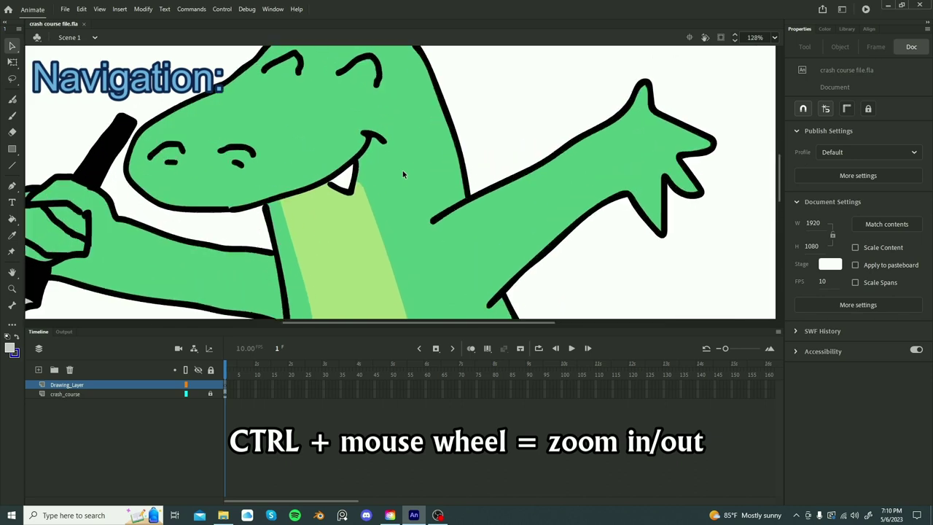
scroll(402, 171, "down", 5, "ctrl")
scroll(358, 177, "up", 2, "ctrl")
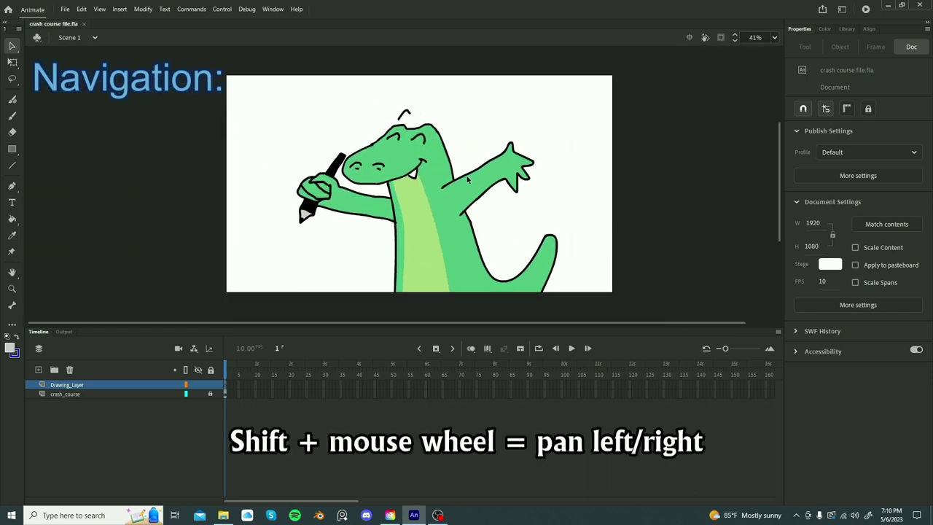
scroll(455, 159, "right", 1, "shift")
scroll(455, 159, "left", 1, "shift")
scroll(399, 191, "right", 1, "shift")
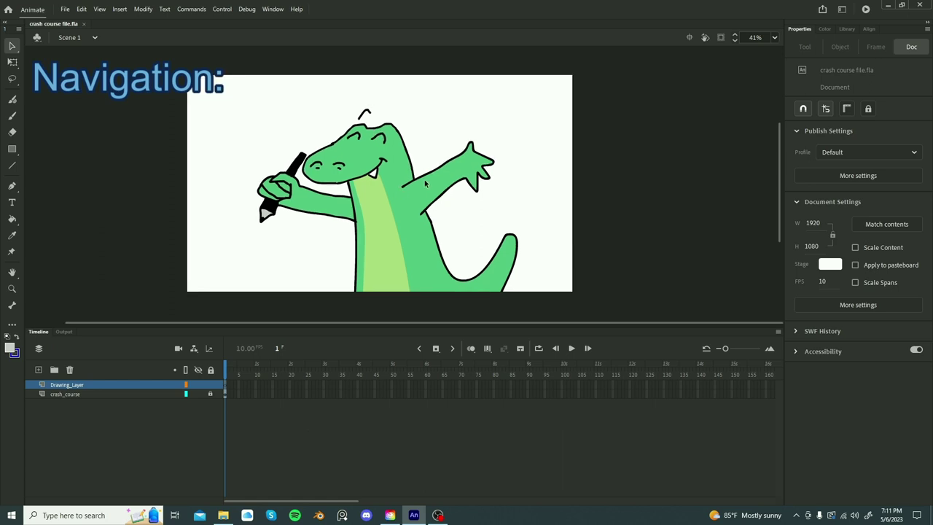
- Magnify the area around the crocodile's snout by marking out a region with the Zoom tool
key("z")
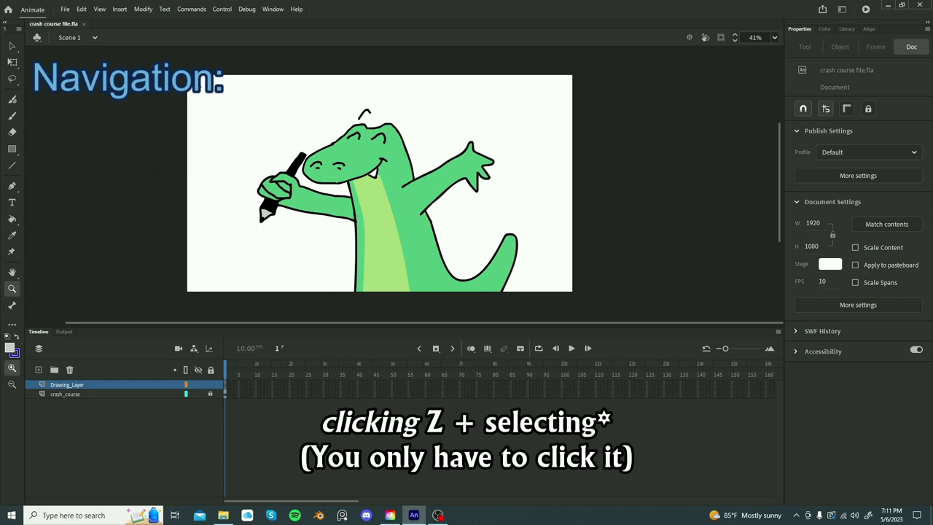
left_click_drag(195, 83, 399, 203)
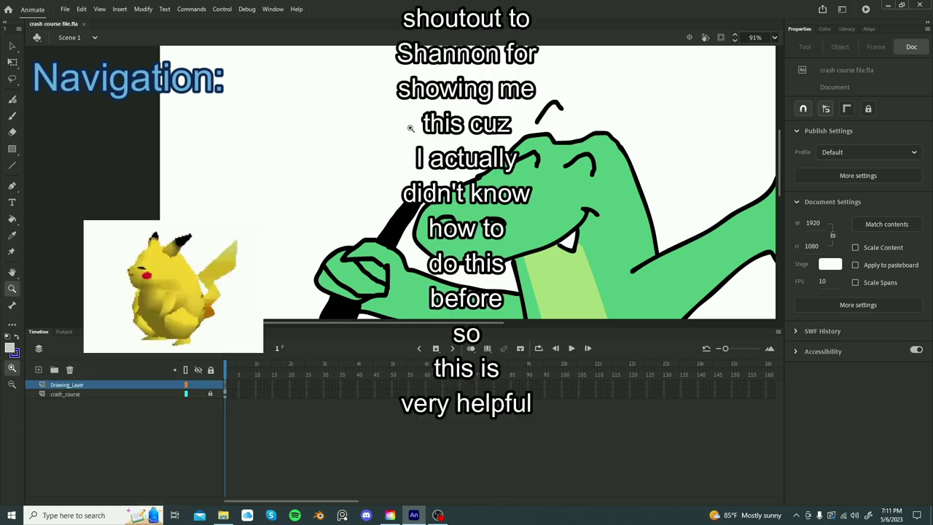
scroll(377, 140, "down", 4)
scroll(455, 243, "up", 1)
scroll(455, 243, "down", 1)
left_click_drag(459, 126, 543, 188)
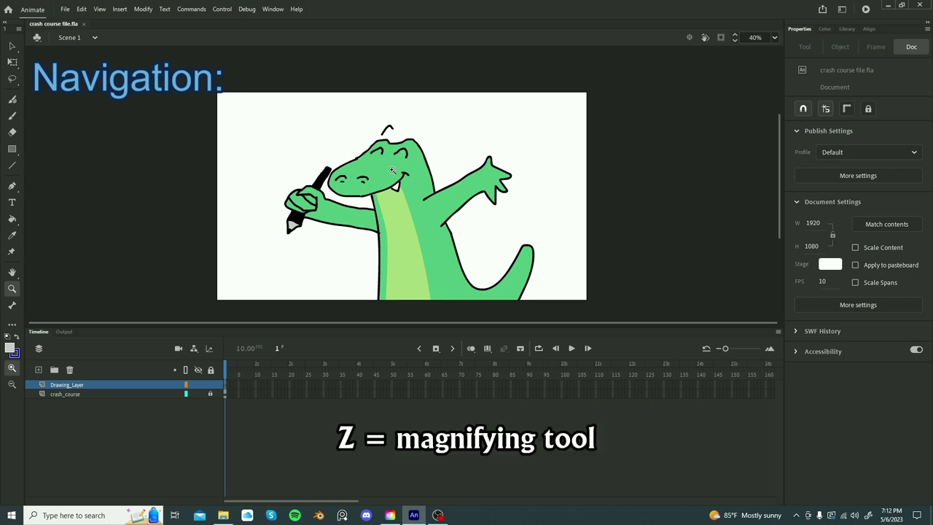
- Zoom in closely on the crocodile's head outline with the Zoom tool, and zoom back out to the whole stage
left_click(379, 170)
left_click(440, 167)
left_click(608, 254)
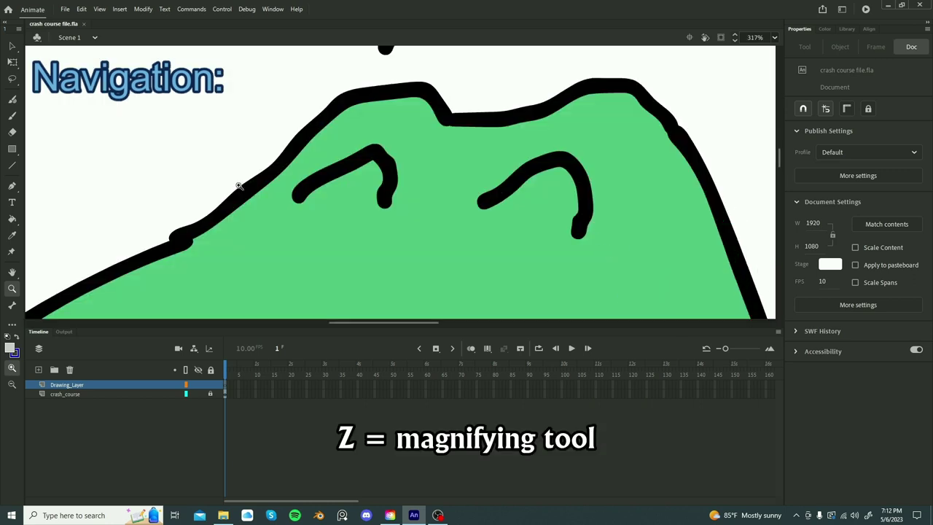
left_click(221, 208)
left_click(364, 206)
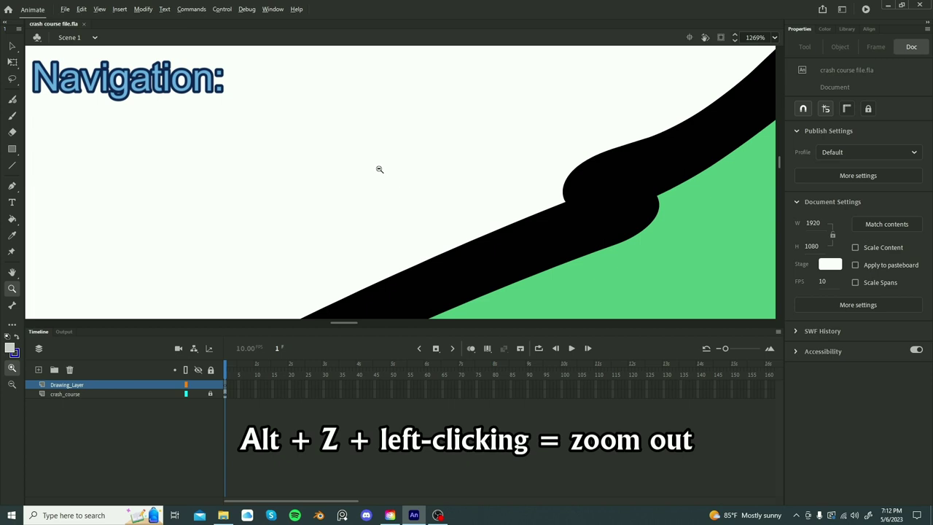
left_click(348, 161, "alt")
left_click(372, 168, "alt")
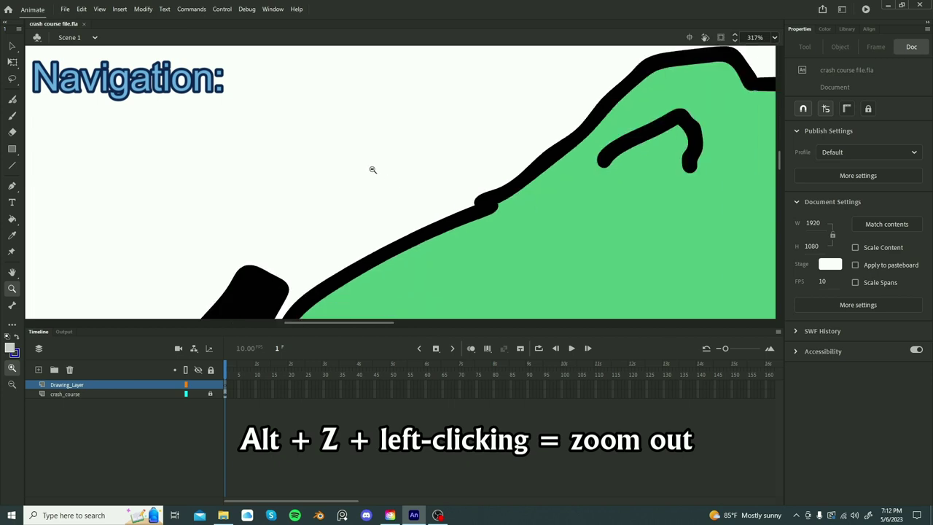
left_click(376, 158, "alt")
left_click(379, 158, "alt")
left_click(379, 159, "alt")
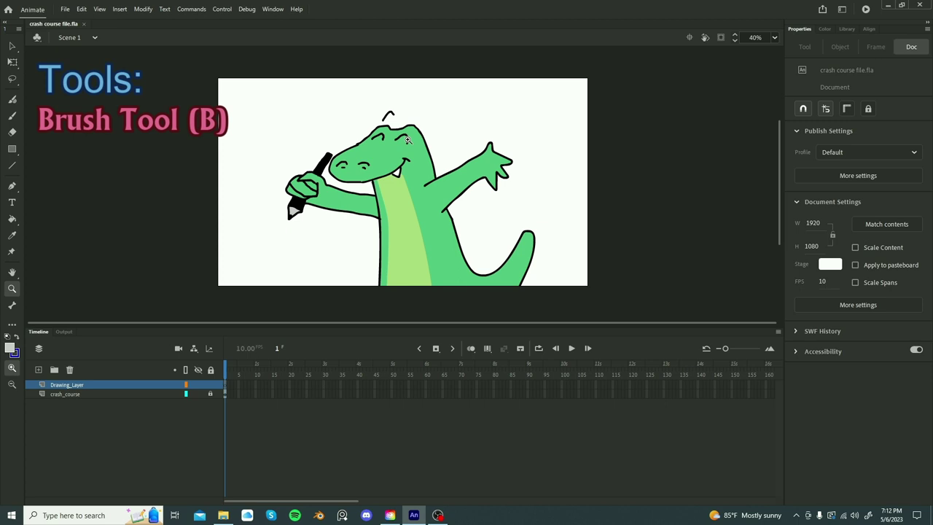
- Activate the Classic Brush, look through its fill swatches and colour picker, and use black as the fill colour
key("b")
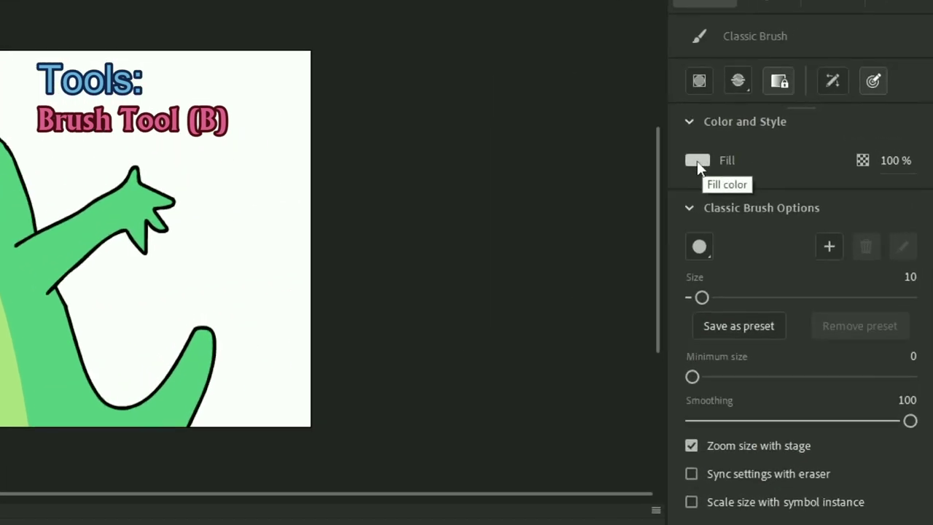
left_click(698, 162)
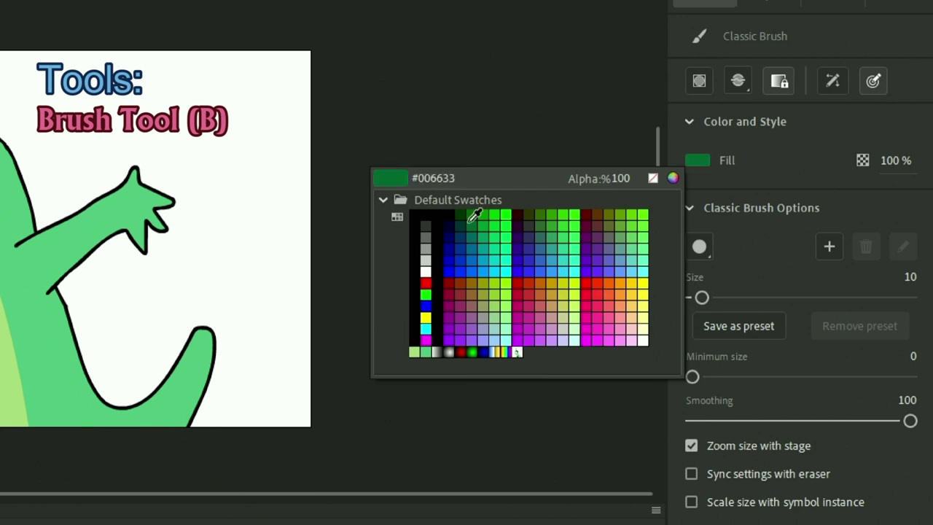
left_click(673, 178)
key("Escape")
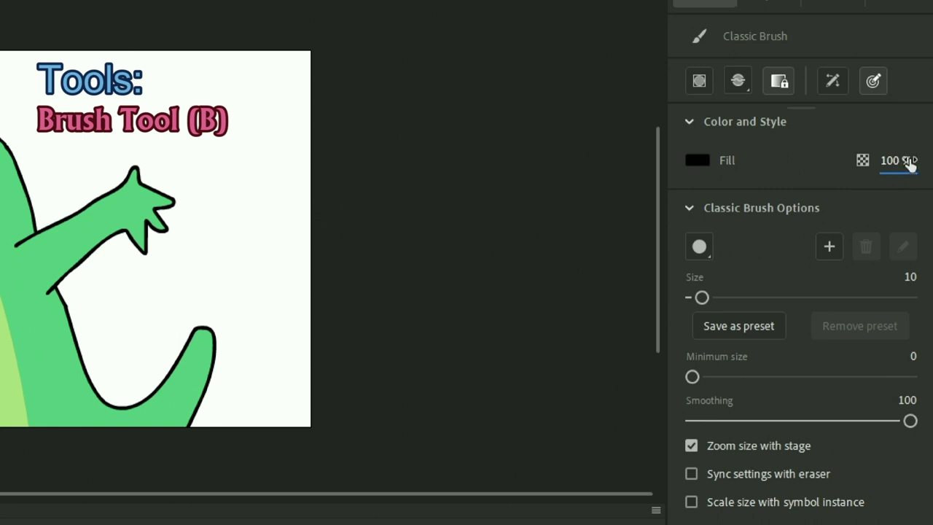
- Try a lower brush fill opacity with a test stroke above the crocodile's raised hand, and try the brush size setting
left_click_drag(909, 162, 851, 159)
mouse_move(141, 104)
left_mouse_down()
mouse_move(195, 99)
mouse_move(213, 149)
mouse_move(223, 77)
left_mouse_up()
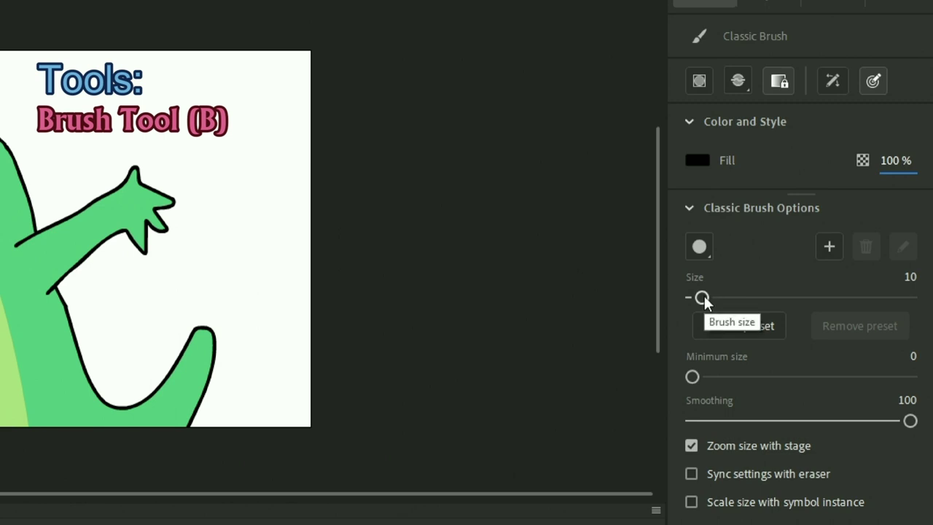
left_click_drag(703, 297, 701, 299)
- Try the narrow vertical oval brush shape with a test stroke above the crocodile's hand, and undo it
left_click(699, 248)
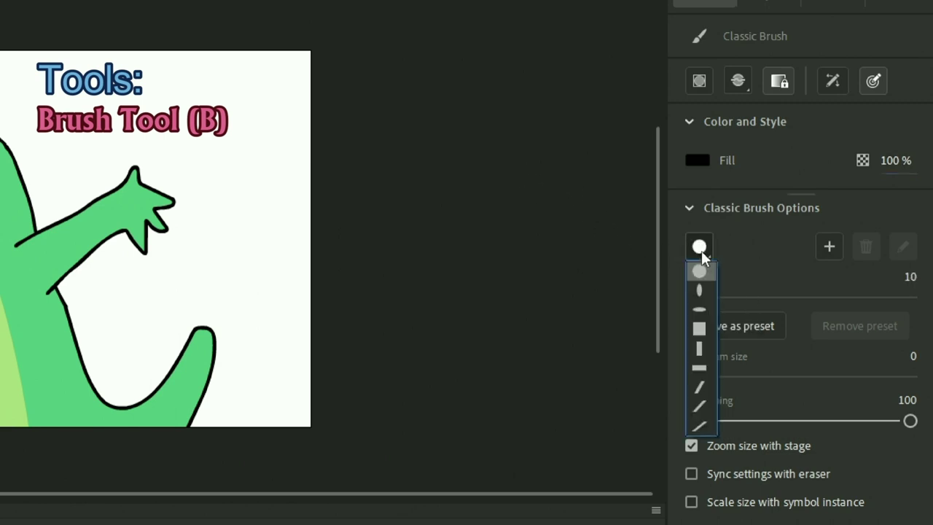
left_click(700, 290)
mouse_move(139, 110)
left_mouse_down()
mouse_move(239, 115)
mouse_move(227, 81)
mouse_move(172, 82)
left_mouse_up()
key("ctrl+z")
key("ctrl+z")
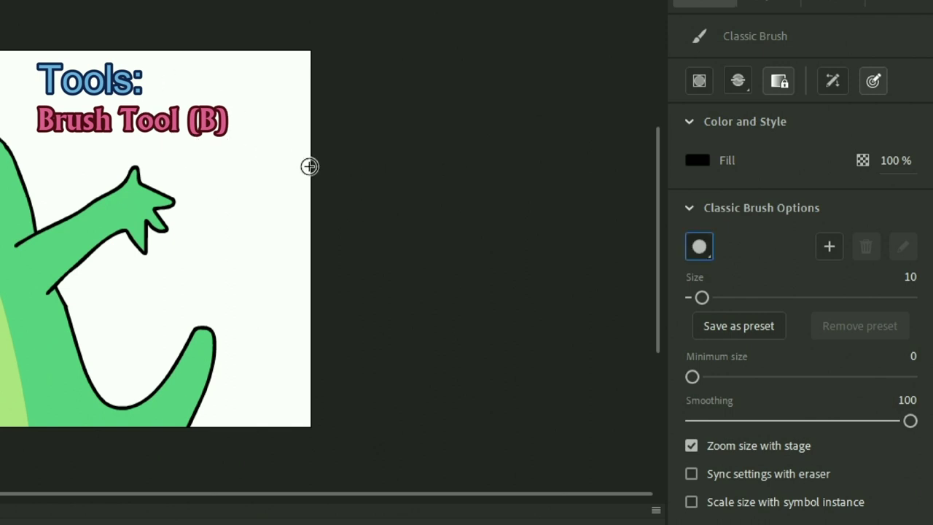
- With object drawing mode off, paint a black circle crossed by two diagonals, about 320 by 237 px, above the crocodile's raised hand
left_click(698, 81)
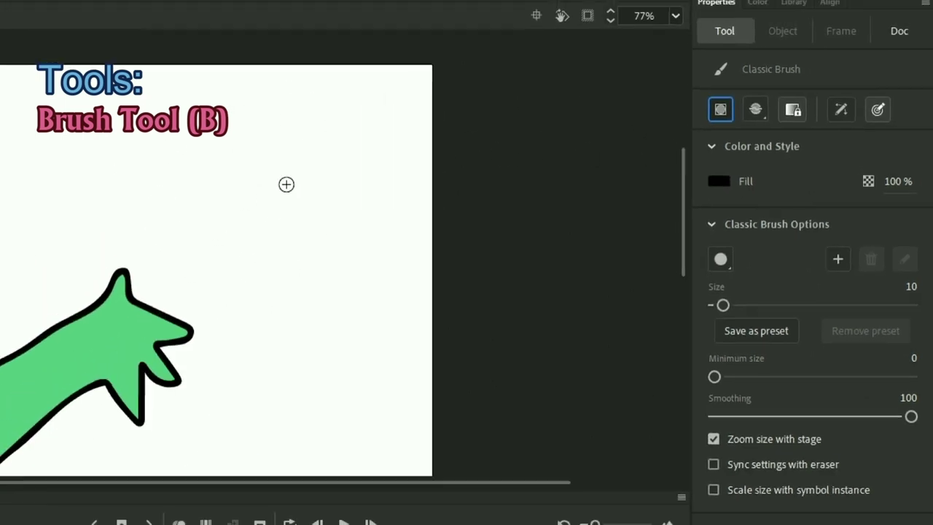
mouse_move(217, 252)
left_mouse_down()
mouse_move(247, 137)
mouse_move(327, 251)
mouse_move(229, 257)
mouse_move(261, 260)
left_mouse_up()
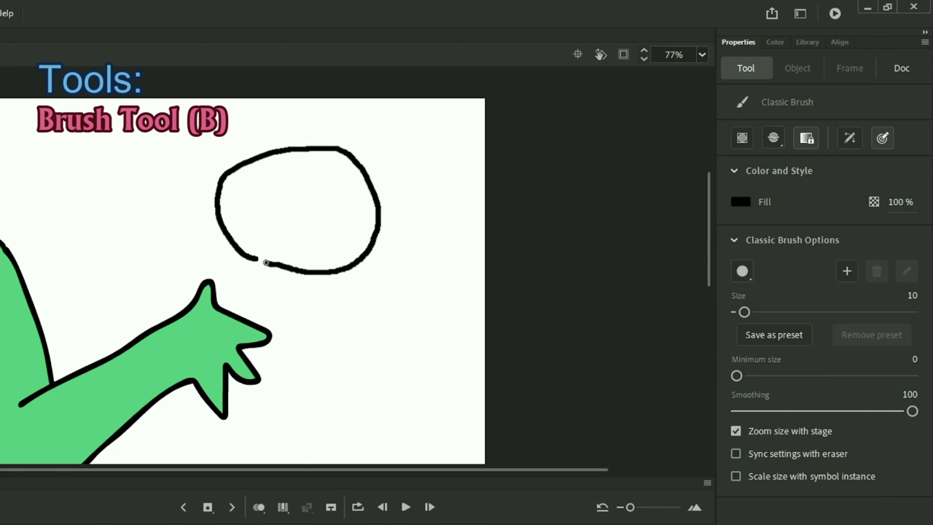
left_click_drag(257, 148, 349, 266)
left_click_drag(391, 152, 217, 252)
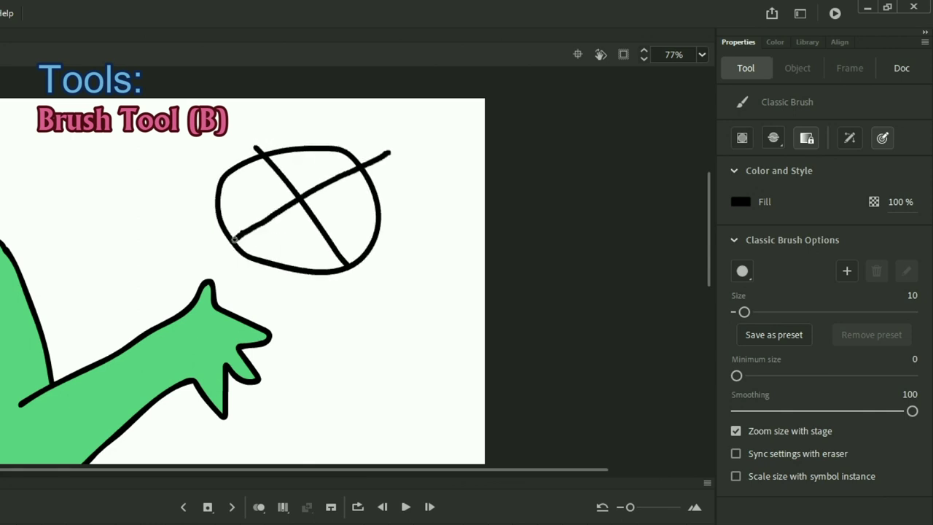
- Select the crossed circle with the Selection tool and examine how its overlapping brush strokes are grouped
key("v")
left_click(361, 169)
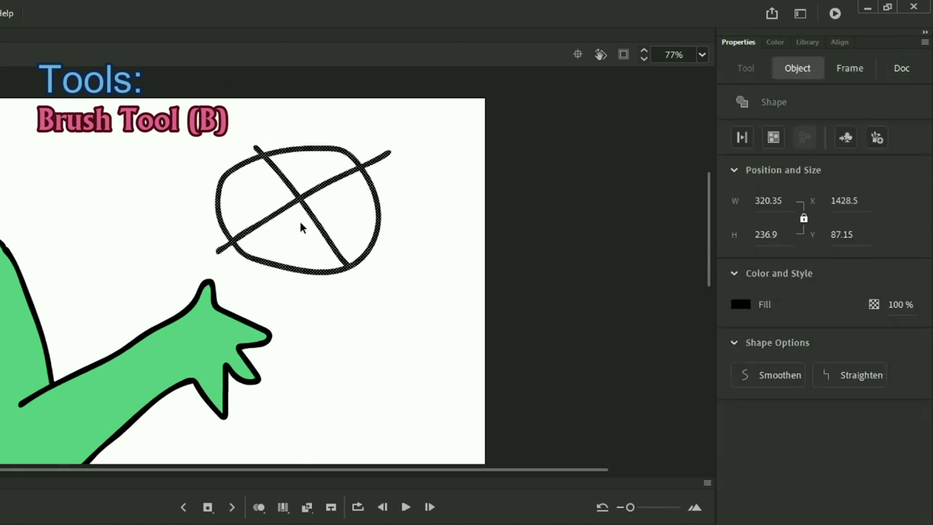
scroll(335, 178, "up", 1)
scroll(256, 269, "up", 1)
scroll(306, 233, "down", 2)
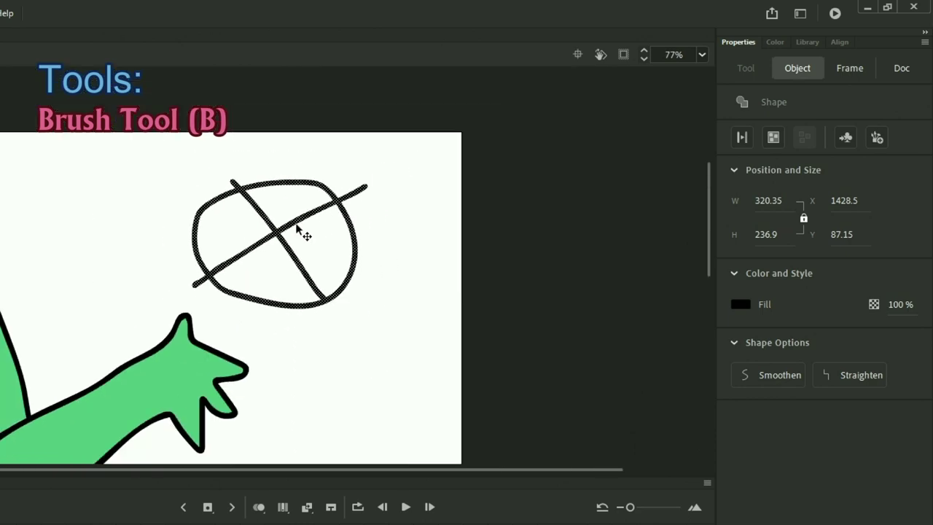
- Turn on object drawing mode for the brush and paint a square with one diagonal, about 205 by 208 px, beside the crossed circle
key("b")
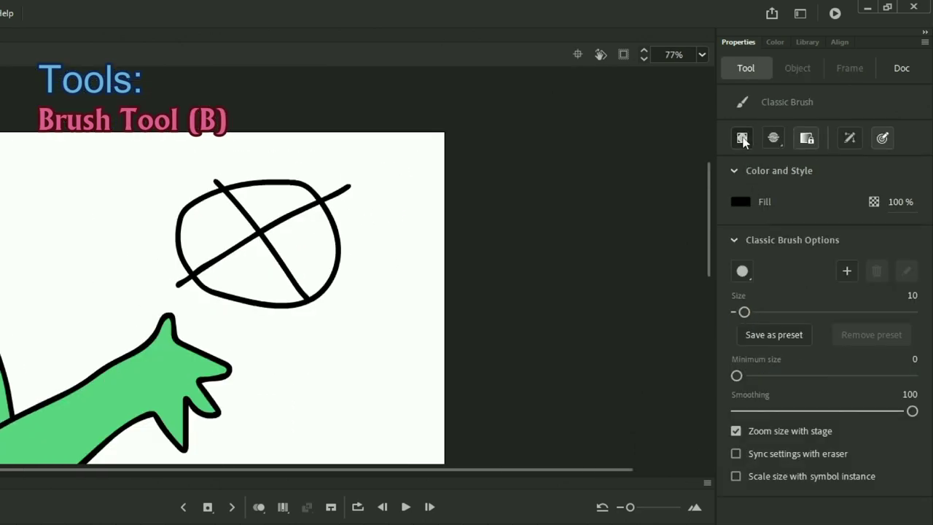
left_click(741, 137)
mouse_move(24, 274)
left_mouse_down()
mouse_move(116, 174)
mouse_move(129, 281)
mouse_move(20, 277)
mouse_move(120, 174)
mouse_move(113, 202)
mouse_move(125, 193)
mouse_move(118, 187)
mouse_move(148, 150)
mouse_move(117, 202)
left_mouse_up()
- Select the square drawing object and enter it to inspect its strokes in isolation
key("v")
left_click(126, 199)
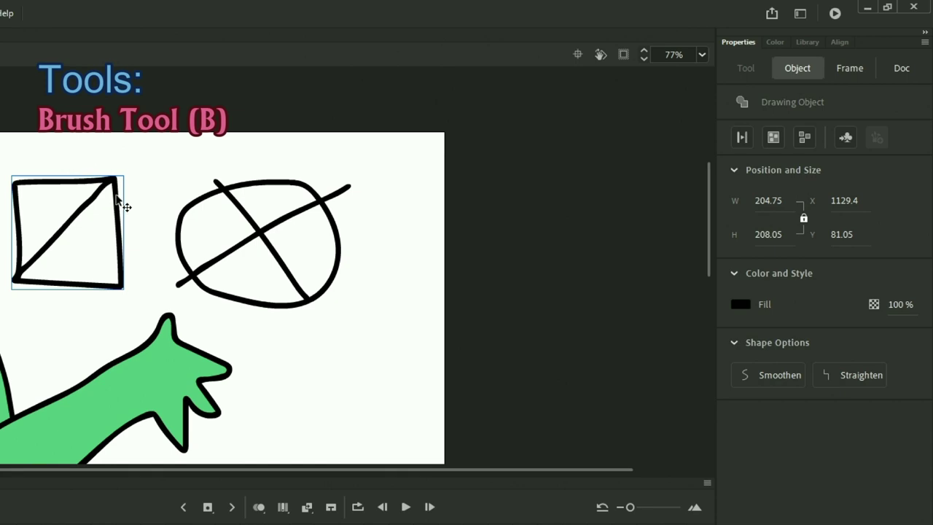
double_click(117, 202)
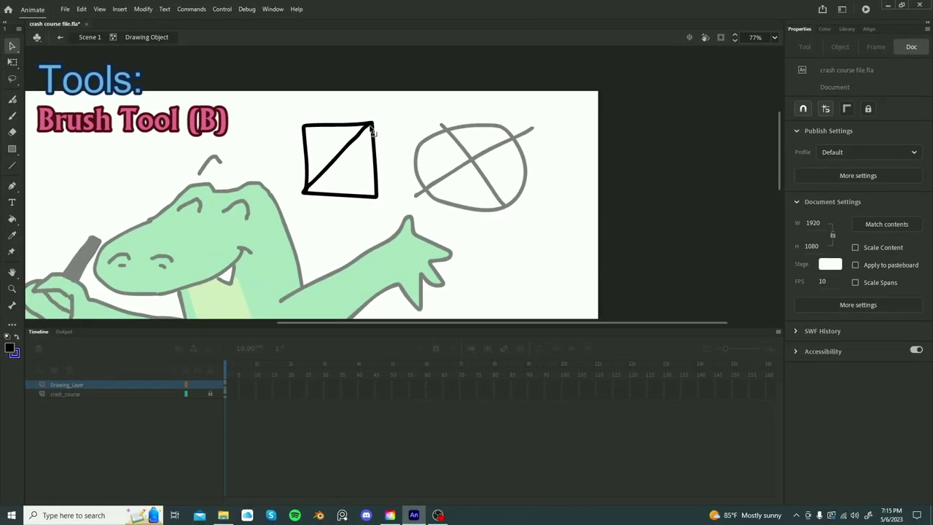
left_click_drag(345, 180, 394, 121)
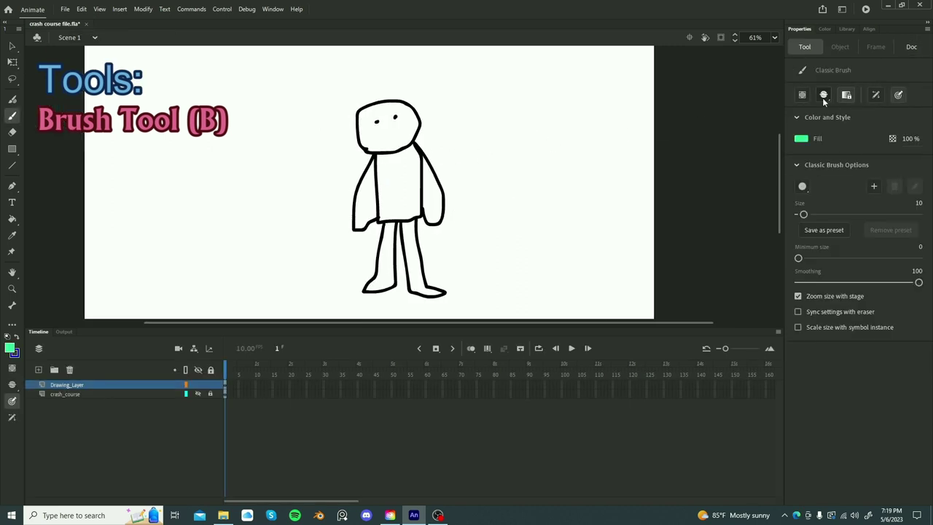
- Try the Paint Selection brush mode with a green test stroke across the stick figure's head
left_click(823, 96)
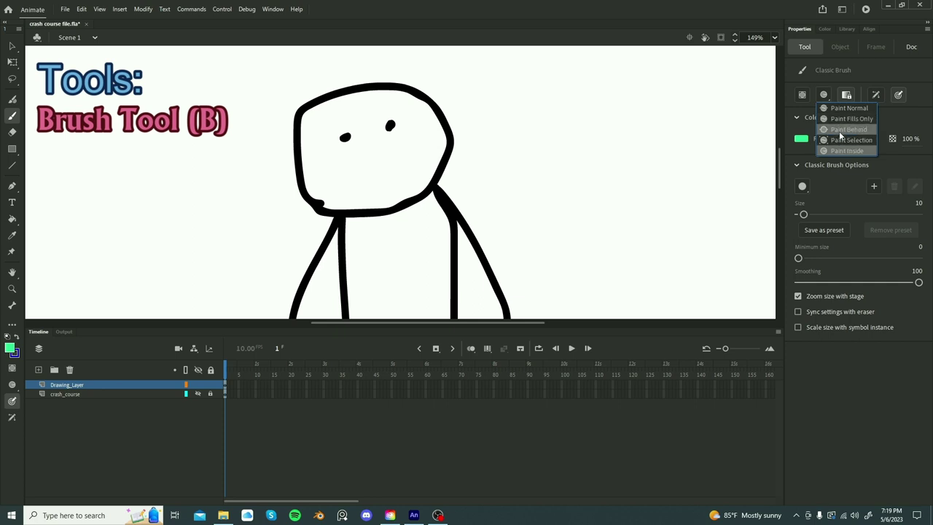
left_click(845, 139)
mouse_move(434, 112)
left_mouse_down()
mouse_move(435, 161)
mouse_move(444, 132)
left_mouse_up()
left_click(825, 94)
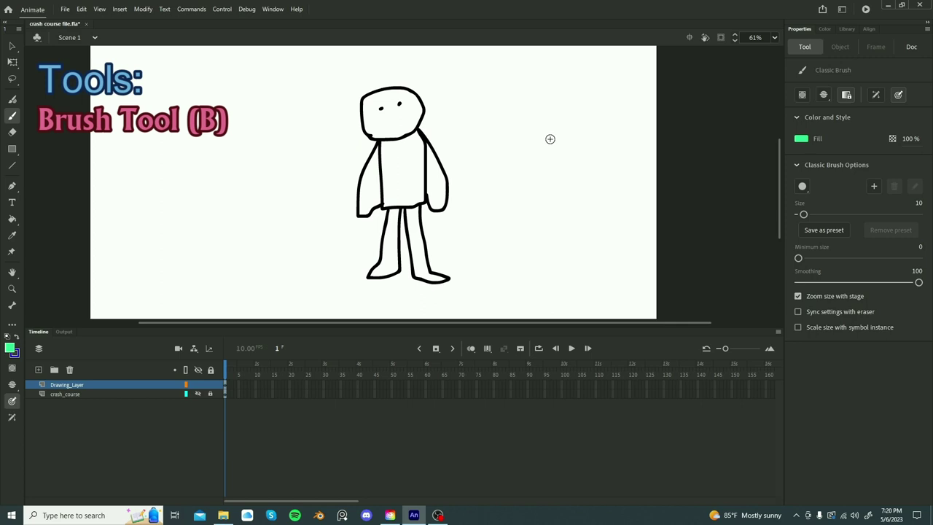
scroll(472, 99, "down", 1)
scroll(440, 195, "up", 2)
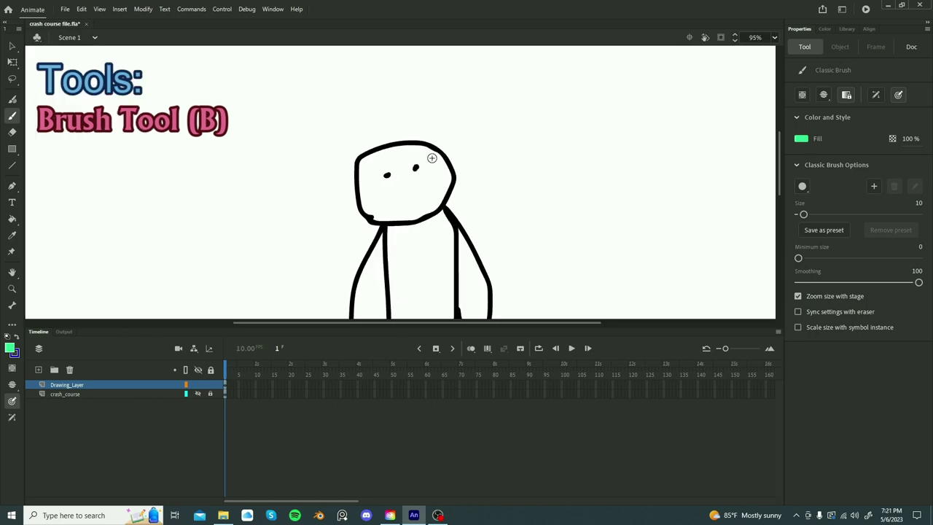
- Swap the brush's fill and stroke colours and open the fill colour swatches
key("x")
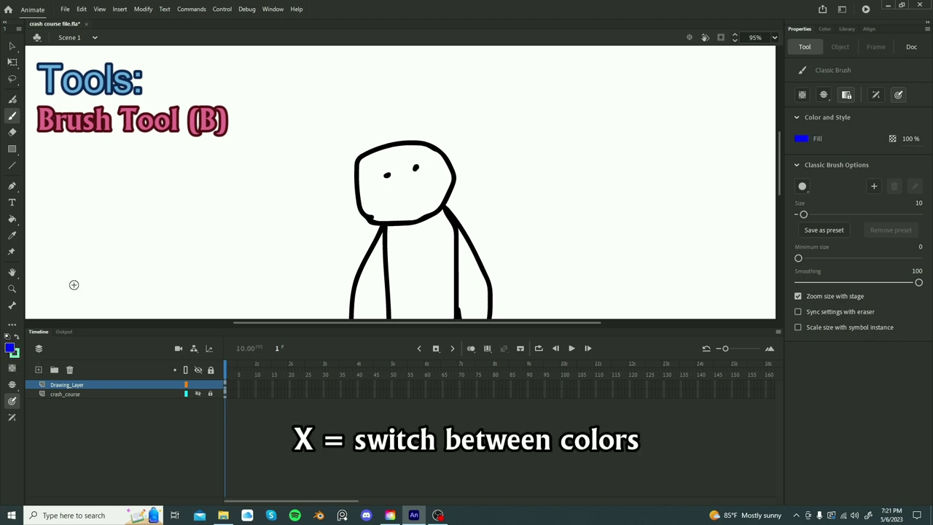
left_click(801, 139)
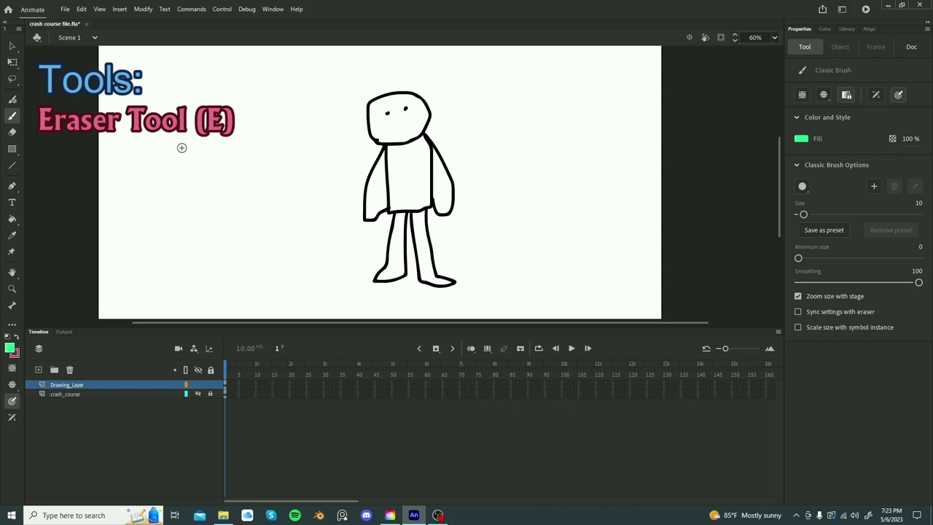
- Switch to the Eraser tool and choose a tip shape for it
key("e")
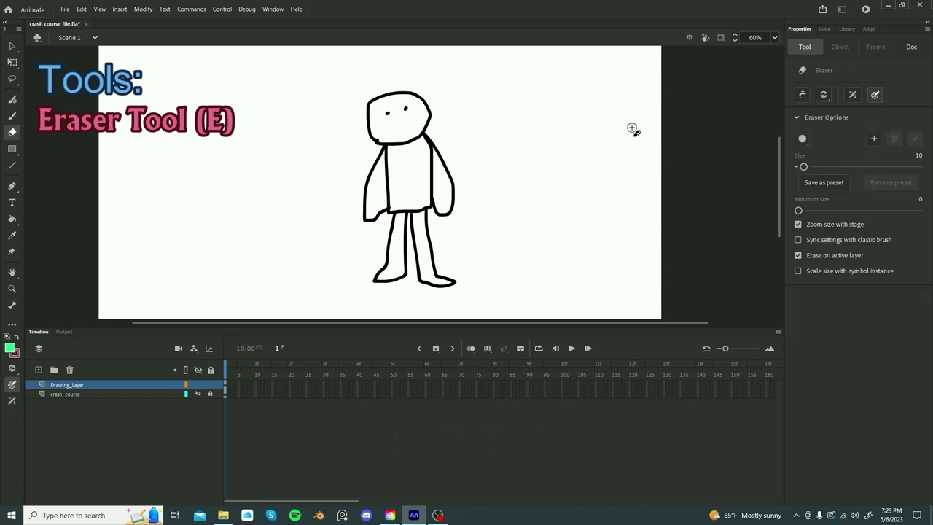
left_click(802, 138)
left_click(802, 190)
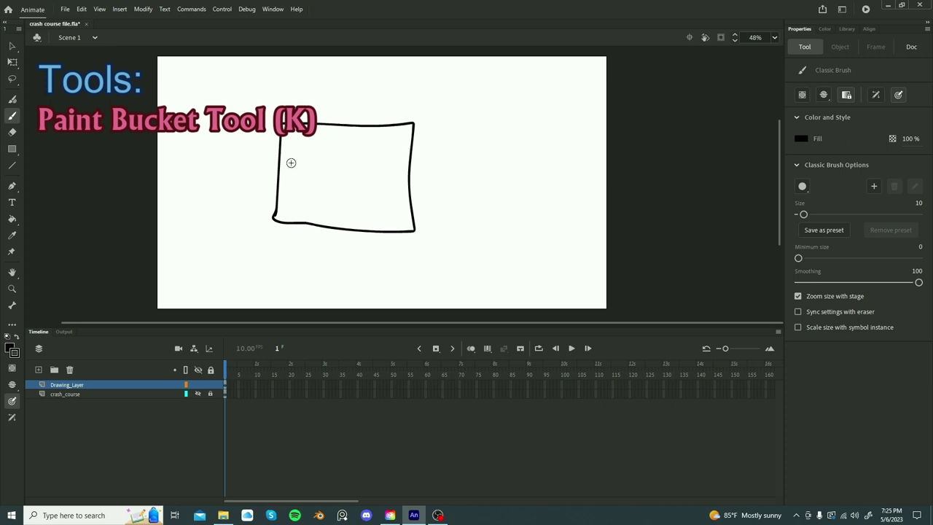
- Fill the hand-drawn rectangle with mint green using the Paint Bucket tool
key("k")
left_click(801, 139)
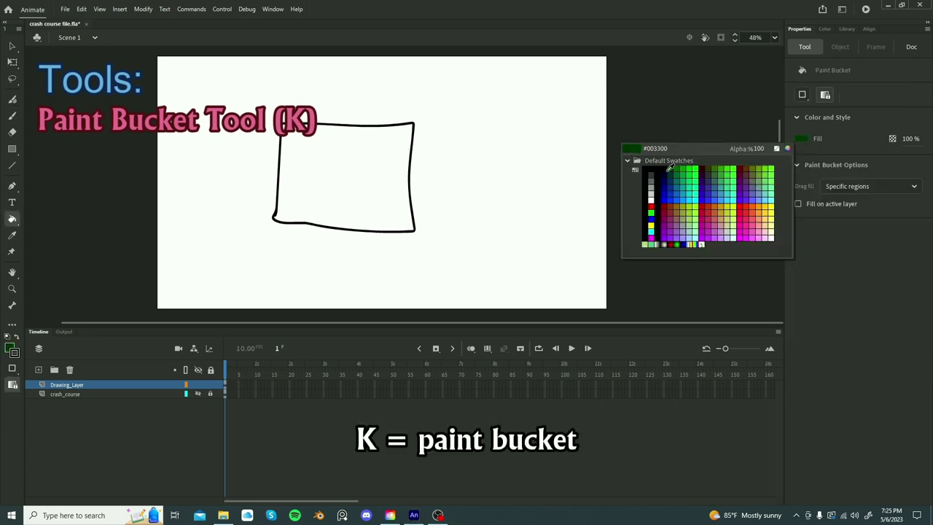
left_click(734, 193)
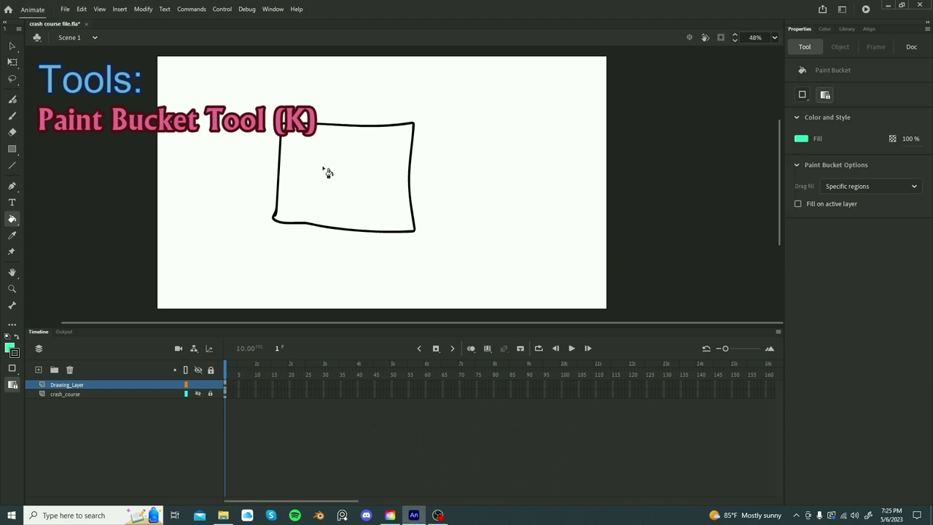
left_click(345, 175)
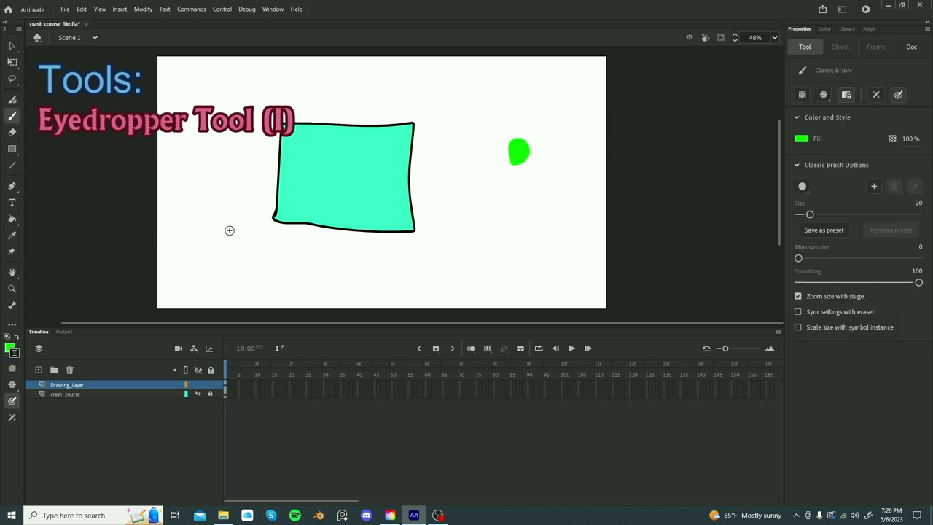
- Sample the bright green of the dot with the Eyedropper and refill the rectangle with it
key("i")
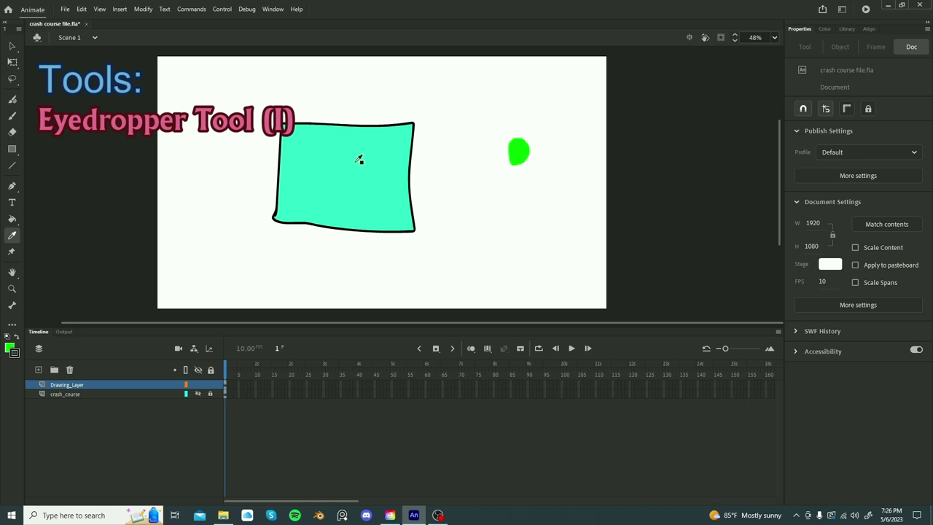
left_click(524, 149)
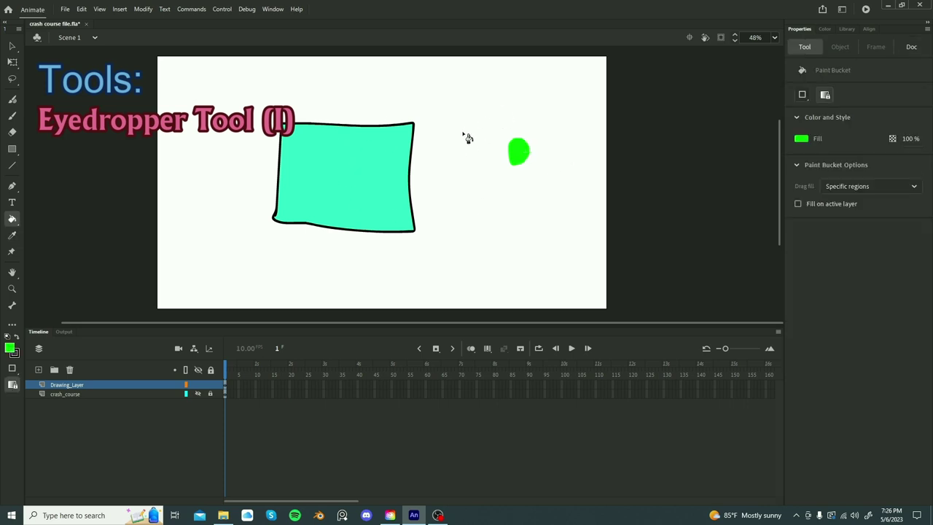
left_click(368, 175)
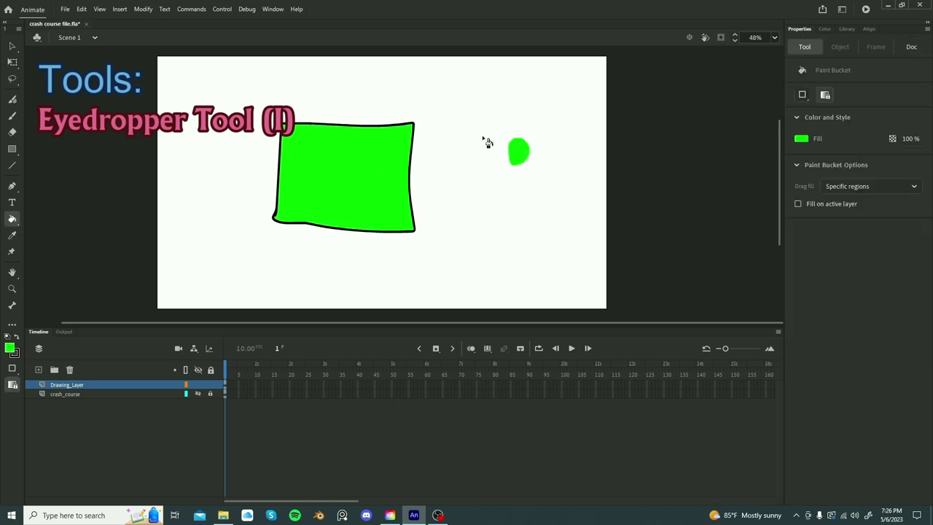
- Switch to the Classic Brush and reduce its size stepwise to 11
key("b")
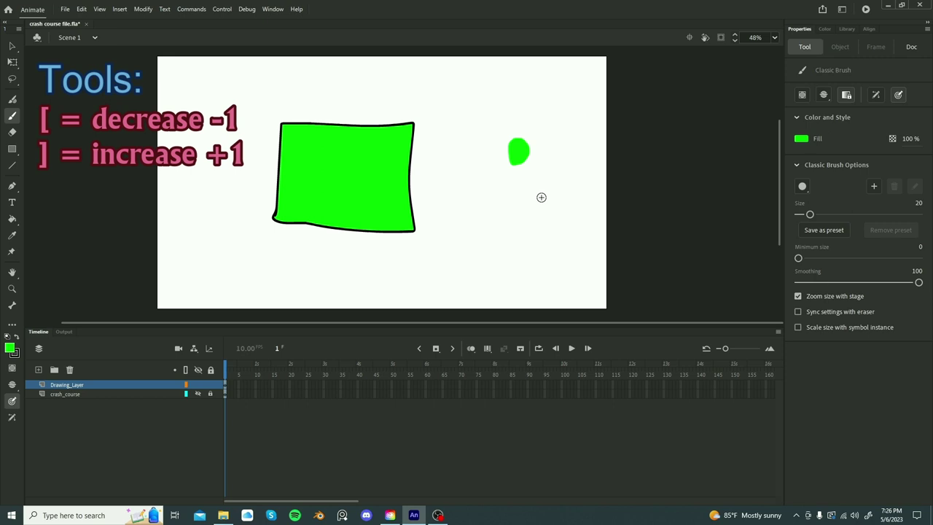
key("bracketleft")
key("bracketleft")
key("bracketleft")
key("bracketleft")
key("bracketleft")
key("bracketleft")
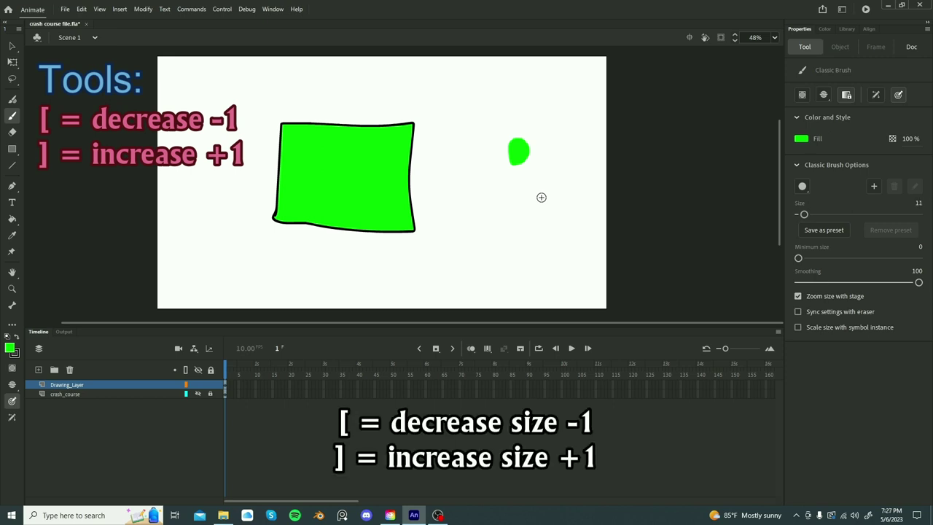
- Increase the Classic Brush size stepwise to 20
key("bracketright")
key("bracketright")
key("bracketright")
key("bracketright")
key("bracketright")
key("bracketright")
key("bracketright")
key("bracketright")
key("bracketright")
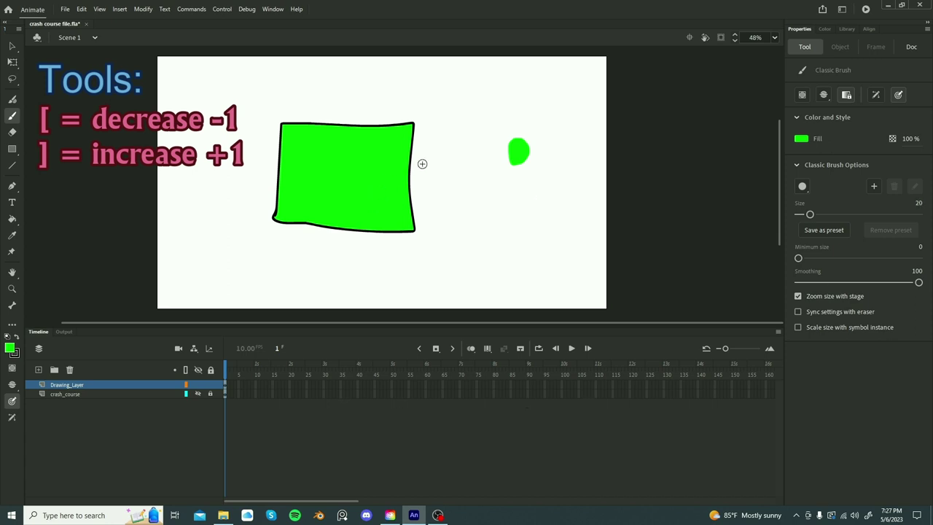
- Lasso the upper-right part of the green rectangle and move it up and right to about X 805, Y 177
key("l")
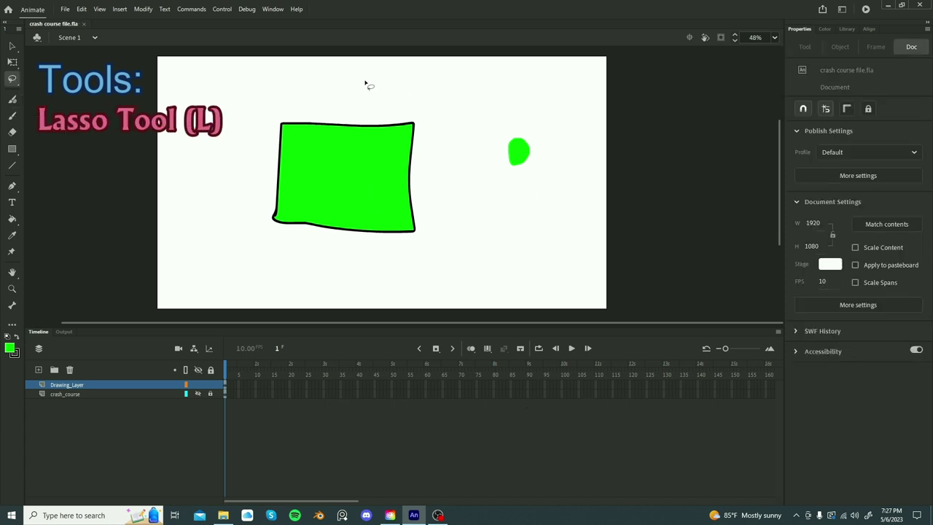
mouse_move(365, 81)
left_mouse_down()
mouse_move(336, 92)
mouse_move(319, 128)
mouse_move(327, 159)
mouse_move(477, 113)
mouse_move(444, 75)
mouse_move(339, 100)
left_mouse_up()
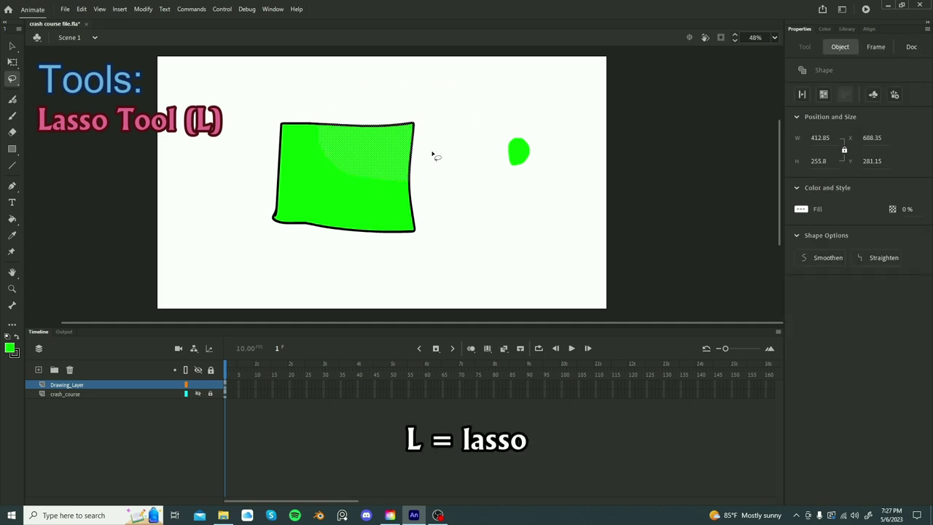
key("v")
mouse_move(354, 153)
left_mouse_down()
mouse_move(438, 164)
mouse_move(381, 129)
left_mouse_up()
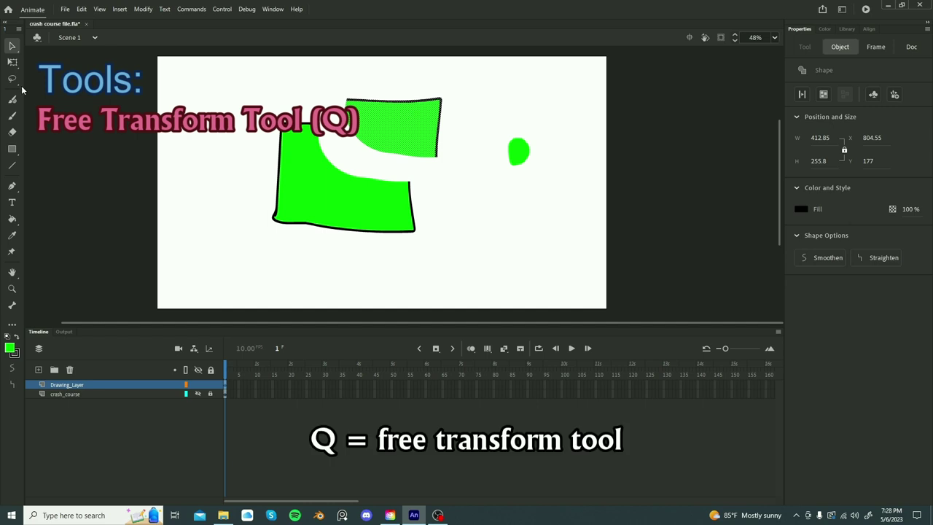
- Try width and height stretches on the cut-out piece with Free Transform, and enlarge it to about 454 by 360 px
key("q")
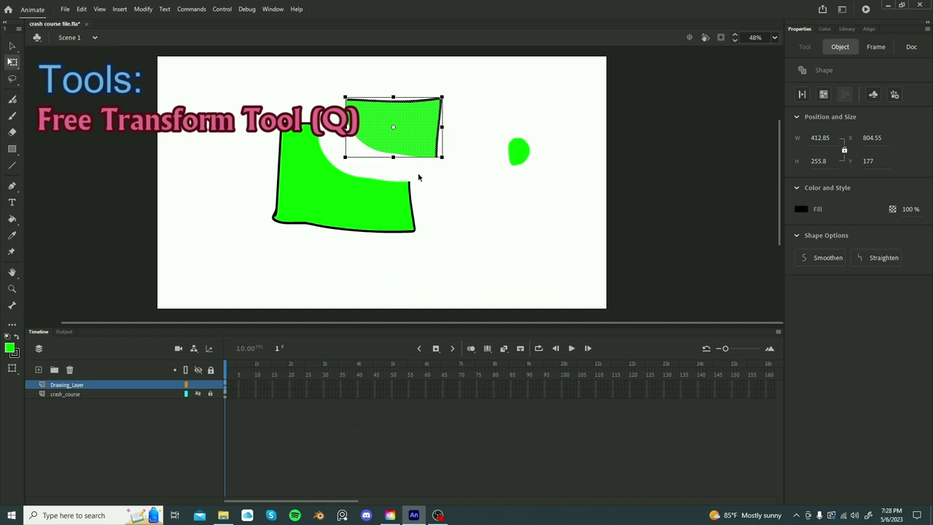
left_click_drag(442, 127, 472, 135)
key("ctrl+z")
left_click_drag(394, 157, 394, 187)
key("ctrl+z")
mouse_move(441, 96)
left_mouse_down()
mouse_move(462, 79)
mouse_move(404, 108)
mouse_move(447, 83)
mouse_move(426, 115)
mouse_move(447, 83)
mouse_move(494, 62)
mouse_move(433, 97)
mouse_move(401, 129)
mouse_move(417, 80)
mouse_move(475, 105)
mouse_move(401, 96)
mouse_move(492, 81)
mouse_move(447, 86)
left_mouse_up()
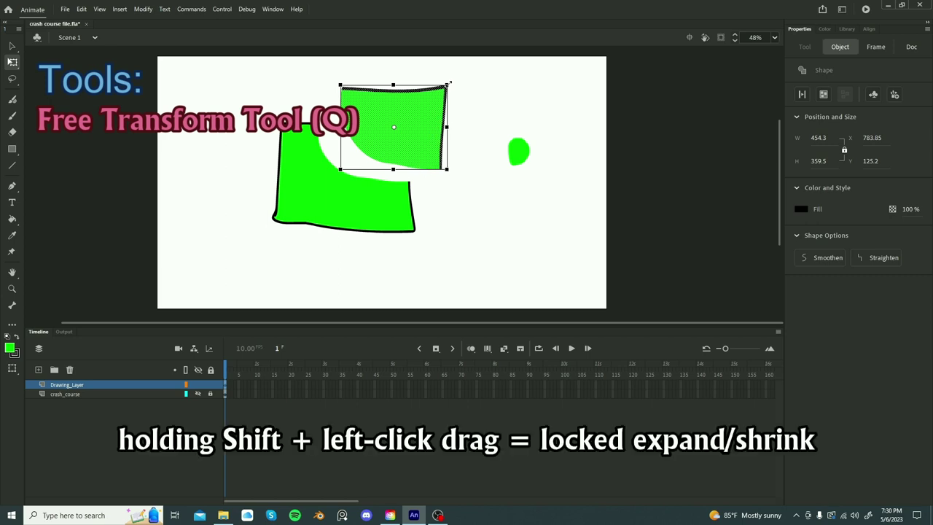
- Try distorting single corner points of the cut-out piece and stretching only its upper side
left_click_drag(446, 170, 466, 168)
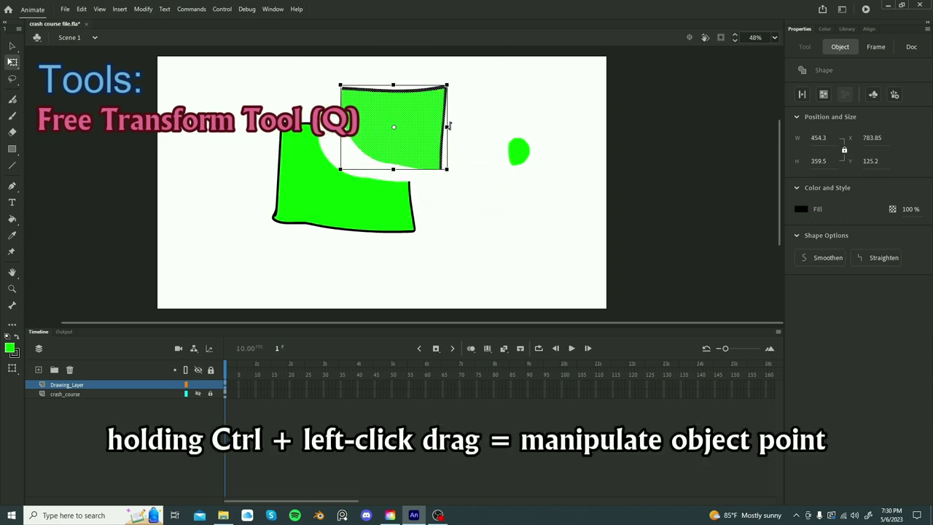
left_click_drag(445, 85, 446, 126)
key("ctrl+z")
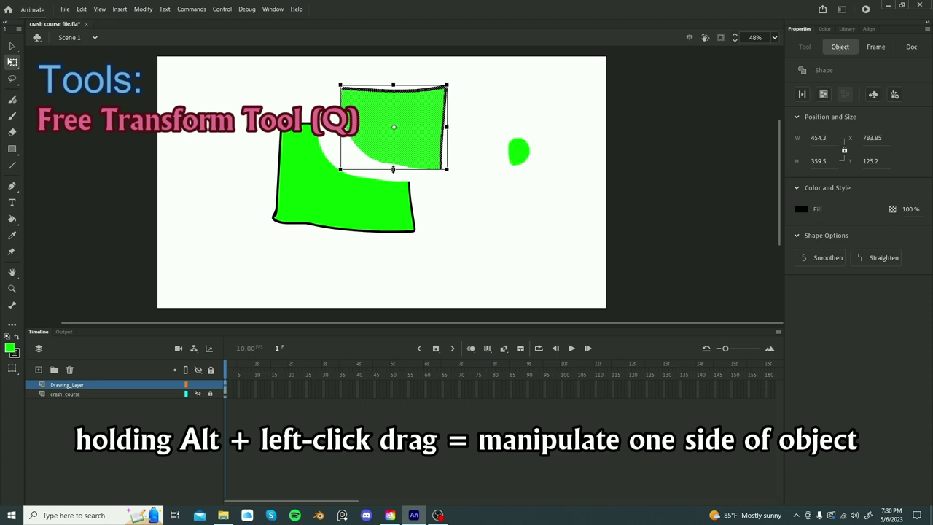
left_click_drag(394, 84, 394, 63)
key("ctrl+z")
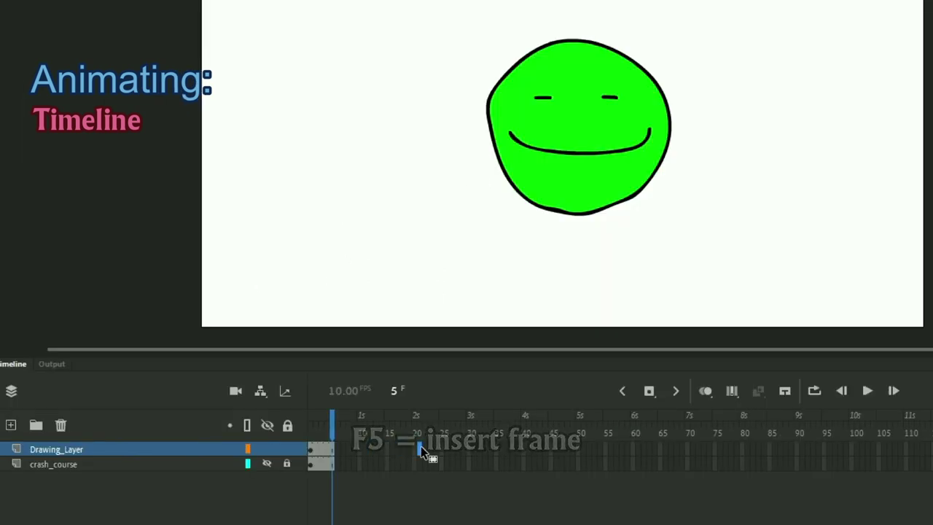
- Extend the smiley face's frames on Drawing_Layer to frame 36
left_click(501, 449)
key("F5")
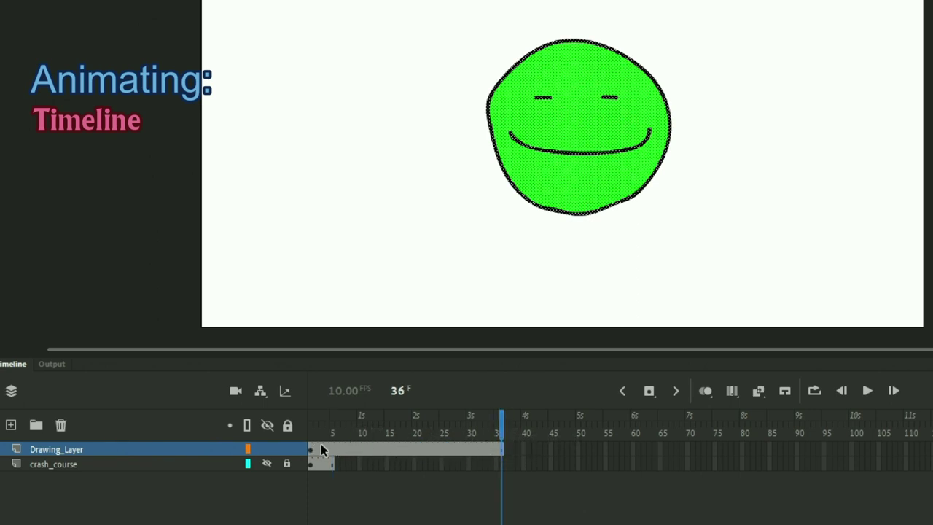
left_click(531, 446)
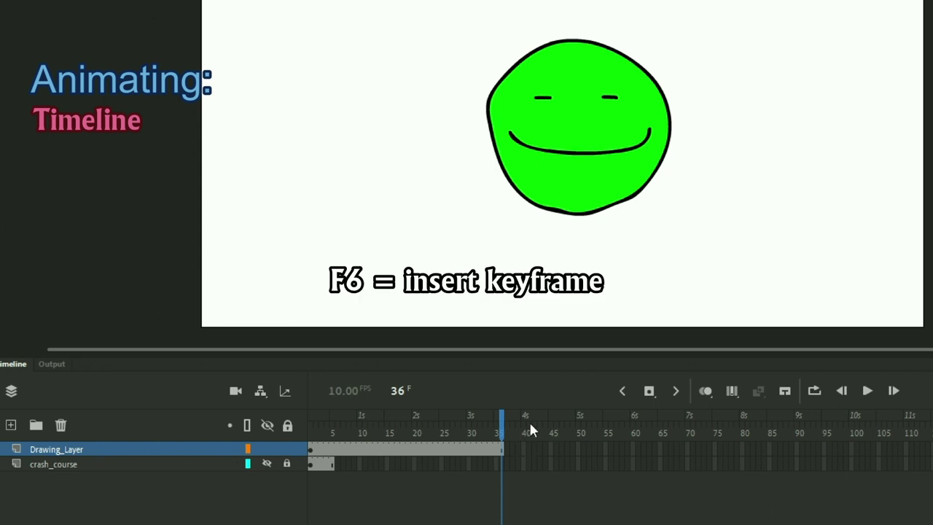
- Insert a keyframe at frame 36 of Drawing_Layer and scrub through the frames before it
key("F6")
left_click(451, 430)
left_click(501, 428)
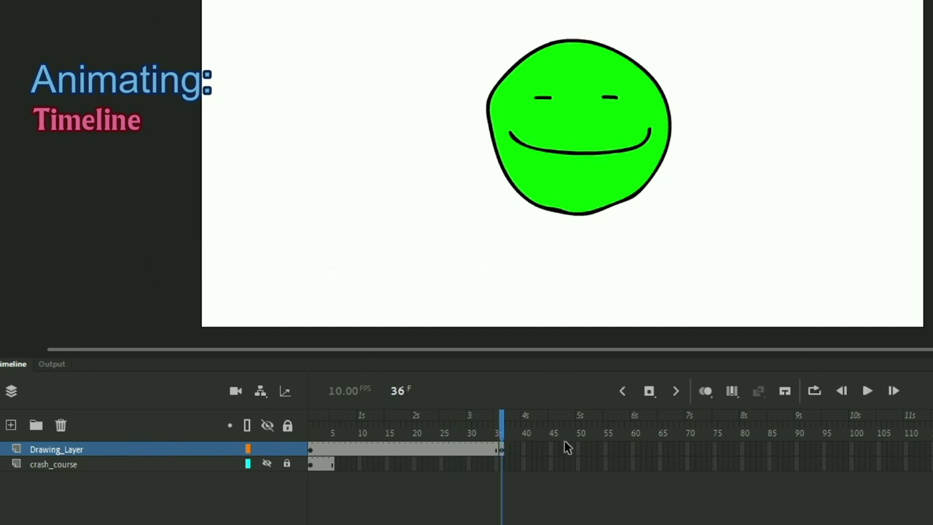
mouse_move(502, 425)
left_mouse_down()
mouse_move(321, 429)
mouse_move(500, 429)
mouse_move(346, 428)
mouse_move(453, 417)
mouse_move(311, 432)
left_mouse_up()
left_click(353, 448)
left_click(391, 449)
left_click(319, 445)
- Delete the smiley face from the keyframe at frame 36 and compare it with the earlier frames
left_click(500, 447)
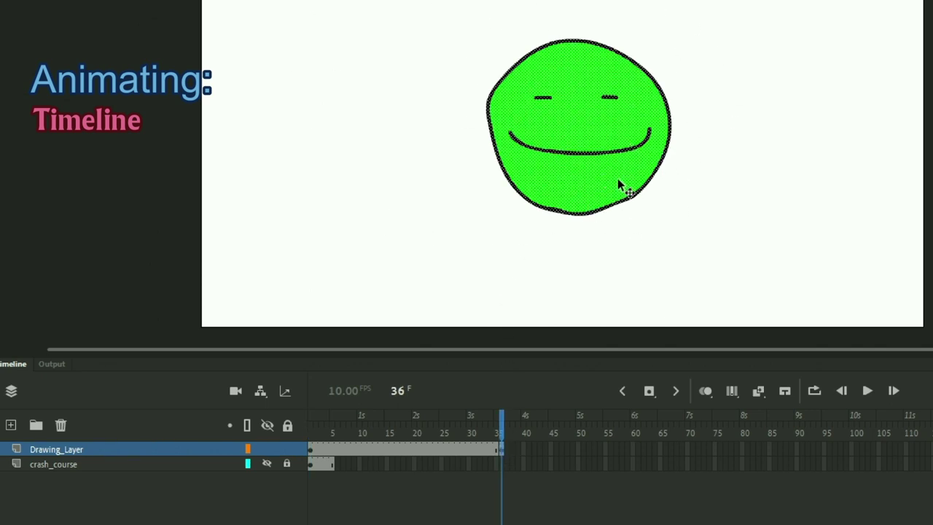
key("ctrl+x")
left_click_drag(503, 424, 458, 430)
left_click(502, 444)
left_click(502, 421)
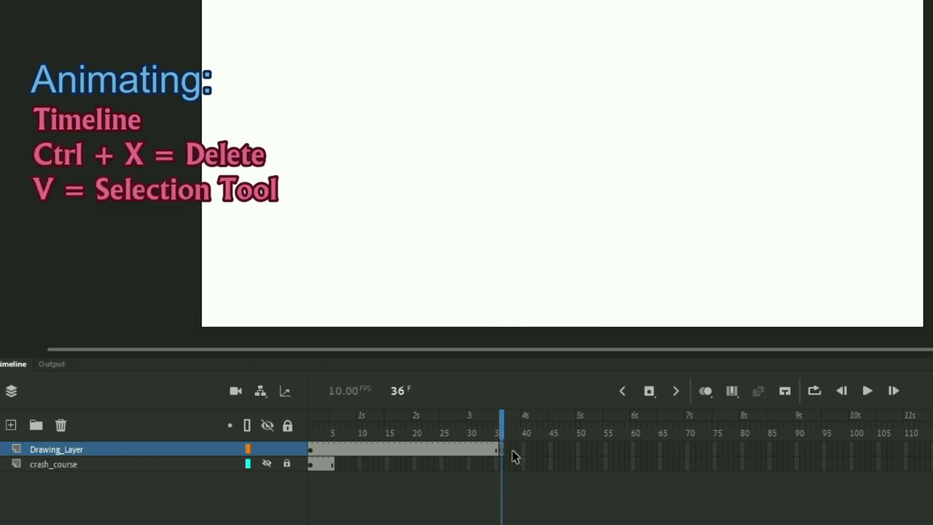
- Insert a blank keyframe at frame 37 of Drawing_Layer and review the frame commands available beyond it
key("F7")
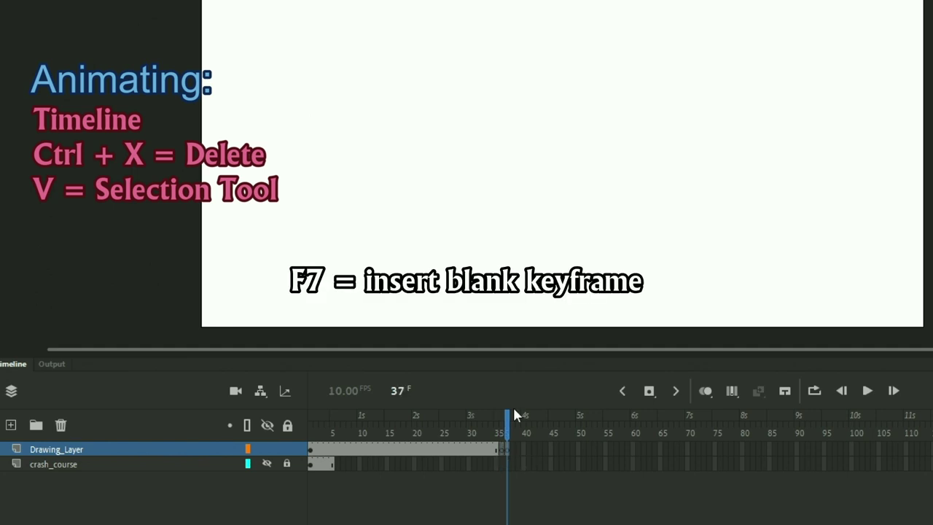
left_click_drag(506, 420, 525, 453)
right_click(524, 453)
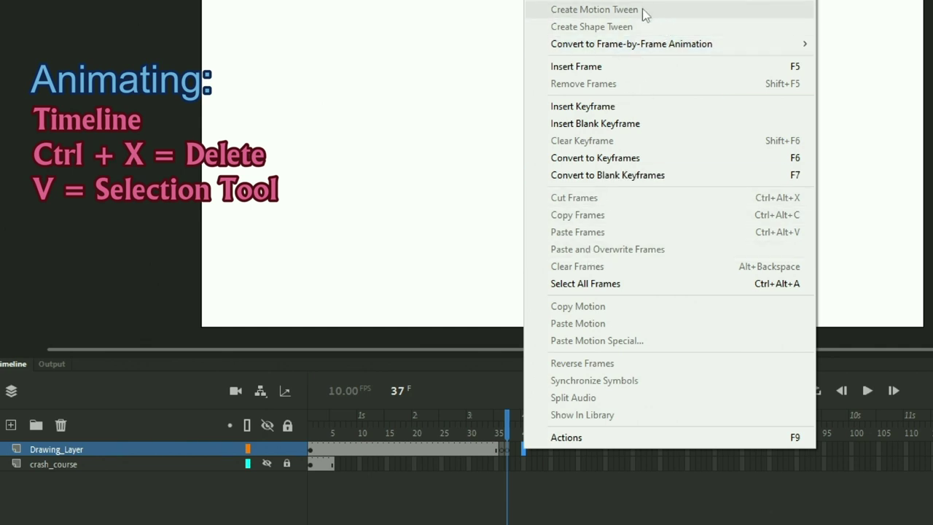
left_click(516, 312)
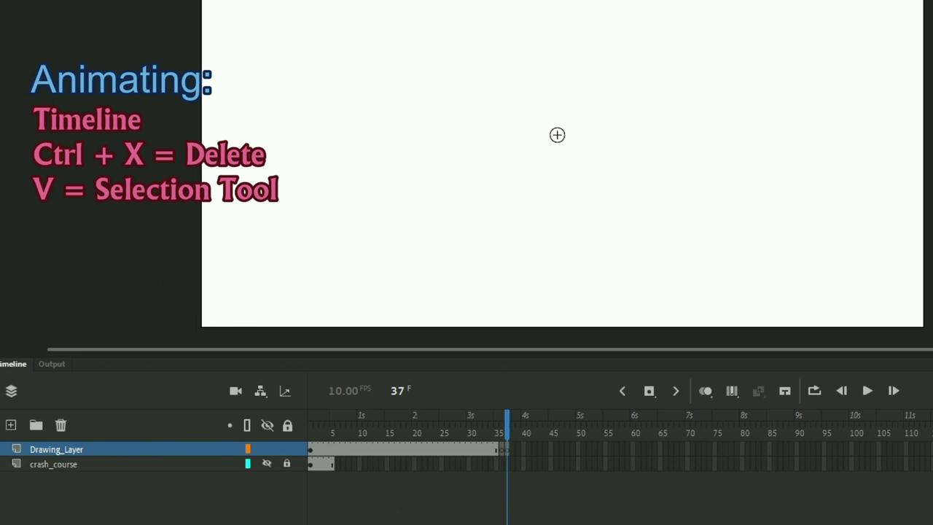
- Draw a running stick figure on frame 37 with the black size 10 Classic Brush
mouse_move(573, 123)
left_mouse_down()
mouse_move(559, 123)
mouse_move(578, 240)
mouse_move(644, 303)
left_mouse_up()
left_click_drag(563, 230, 495, 292)
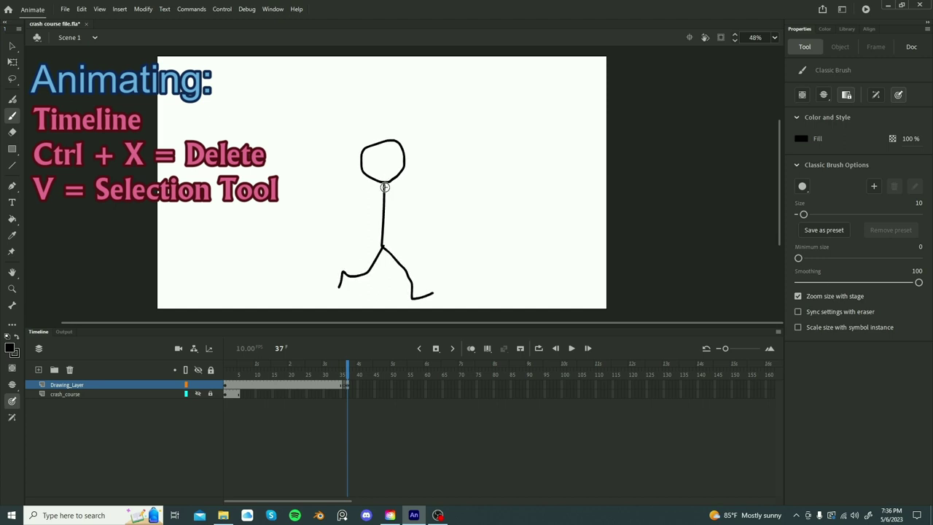
left_click_drag(385, 185, 413, 228)
mouse_move(383, 185)
left_mouse_down()
mouse_move(411, 230)
mouse_move(352, 227)
left_mouse_up()
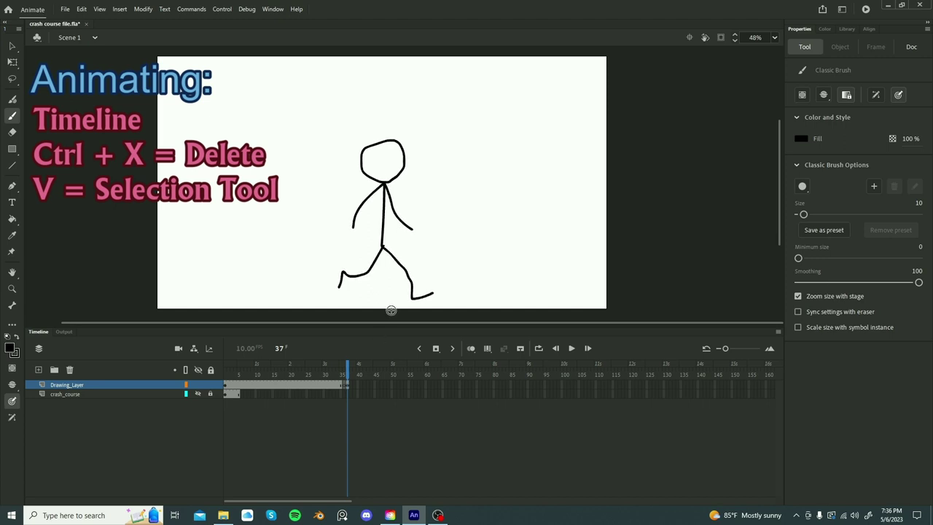
- Insert a blank keyframe at frame 38 and turn on onion skinning
key("F7")
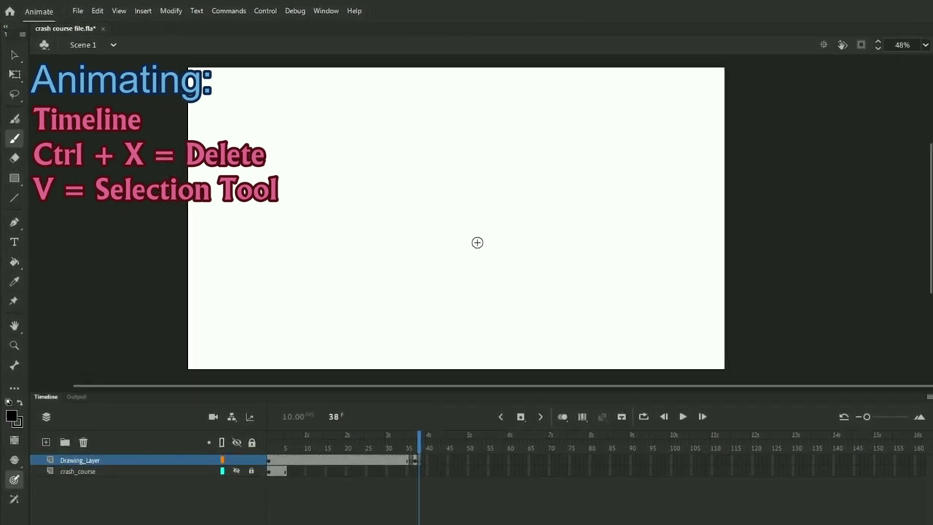
left_click(563, 418)
mouse_move(411, 445)
left_mouse_down()
mouse_move(300, 446)
mouse_move(348, 454)
mouse_move(303, 446)
mouse_move(419, 446)
left_mouse_up()
- Draw the stick figure's second running pose on frame 38 over the onion-skinned first pose
mouse_move(452, 217)
left_mouse_down()
mouse_move(438, 211)
mouse_move(469, 361)
left_mouse_up()
left_click_drag(455, 297, 420, 343)
mouse_move(457, 222)
left_mouse_down()
mouse_move(463, 284)
mouse_move(439, 279)
mouse_move(453, 219)
left_mouse_up()
- Add a blank keyframe on the following frame and draw the stick figure's third running pose
key("F7")
key("ctrl+z")
left_click_drag(418, 443, 412, 443)
mouse_move(455, 218)
left_mouse_down()
mouse_move(456, 296)
mouse_move(449, 279)
left_mouse_up()
left_click_drag(457, 223, 459, 282)
mouse_move(454, 298)
left_mouse_down()
mouse_move(458, 359)
mouse_move(439, 337)
left_mouse_up()
- Add another blank keyframe and draw the fourth running pose with its body, arms and legs
key("F7")
left_click_drag(457, 218, 454, 218)
left_click_drag(456, 221, 457, 294)
left_click_drag(465, 263, 475, 276)
left_click_drag(453, 224, 434, 279)
mouse_move(456, 301)
left_mouse_down()
mouse_move(438, 342)
mouse_move(493, 352)
left_mouse_up()
- Add a last blank keyframe and draw the fifth running pose, tracing over the onion skin
key("F7")
left_click_drag(453, 222, 457, 217)
left_click_drag(457, 224, 455, 299)
left_click_drag(456, 224, 415, 263)
left_click_drag(466, 312, 500, 353)
left_click_drag(455, 301, 412, 330)
- Turn off onion skinning and play the stick figure's running animation from frame 37
key("v")
left_click(562, 416)
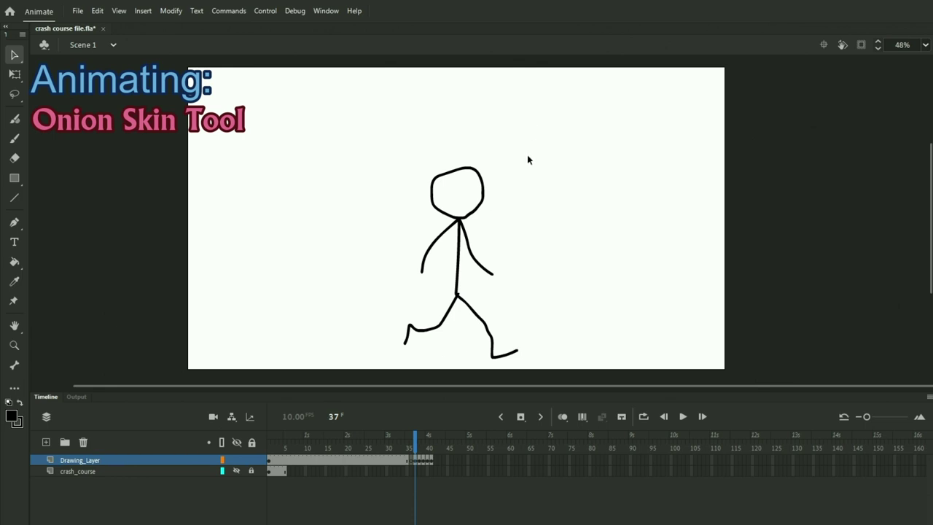
key("Return")
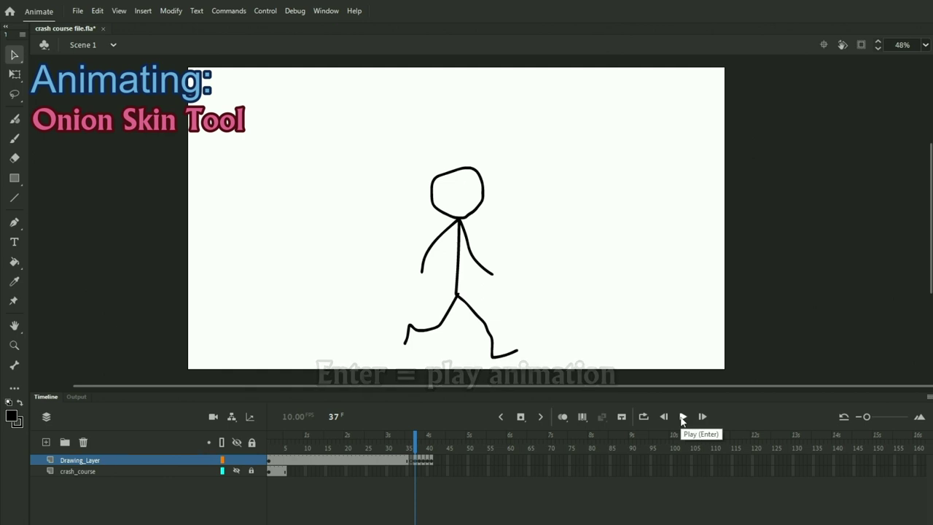
left_click(682, 417)
left_click(682, 417)
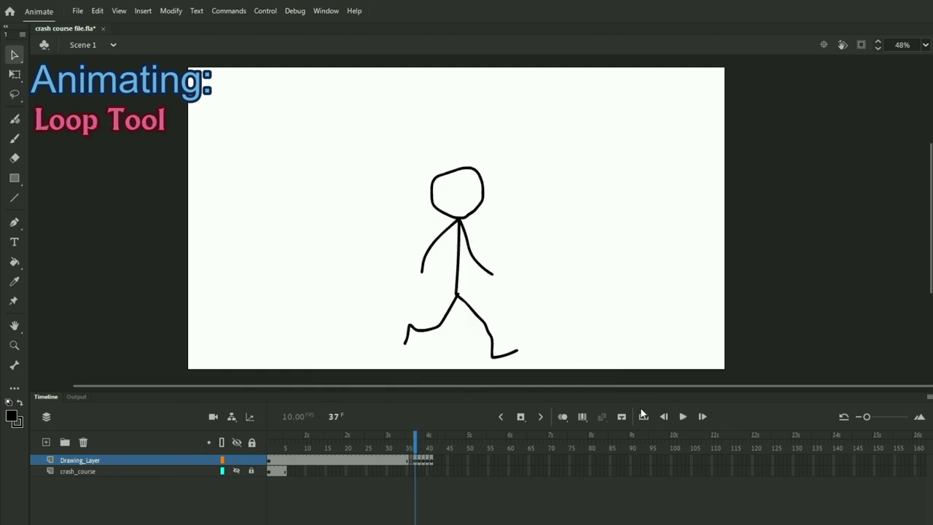
- Turn on loop playback around the stick figure's running frames and play them in a loop
left_click(643, 417)
mouse_move(415, 449)
left_mouse_down()
mouse_move(425, 447)
mouse_move(416, 436)
left_mouse_up()
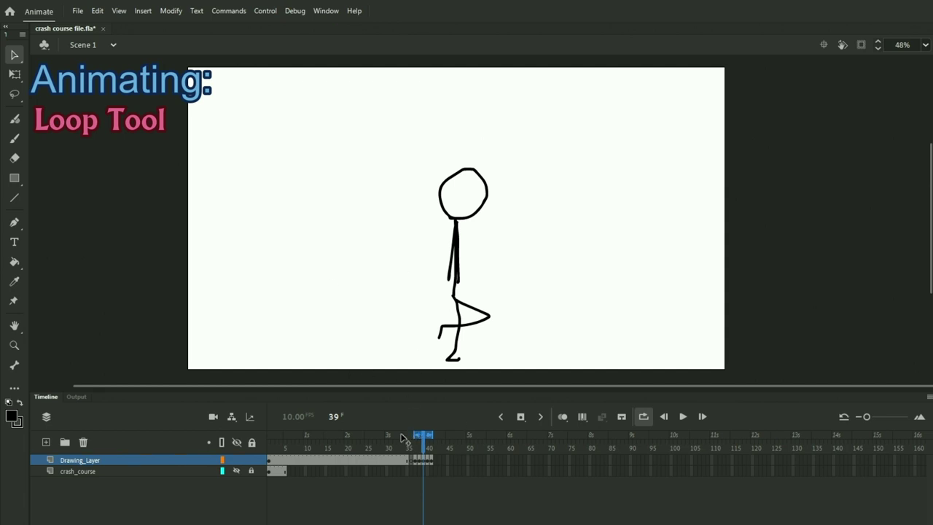
key("Return")
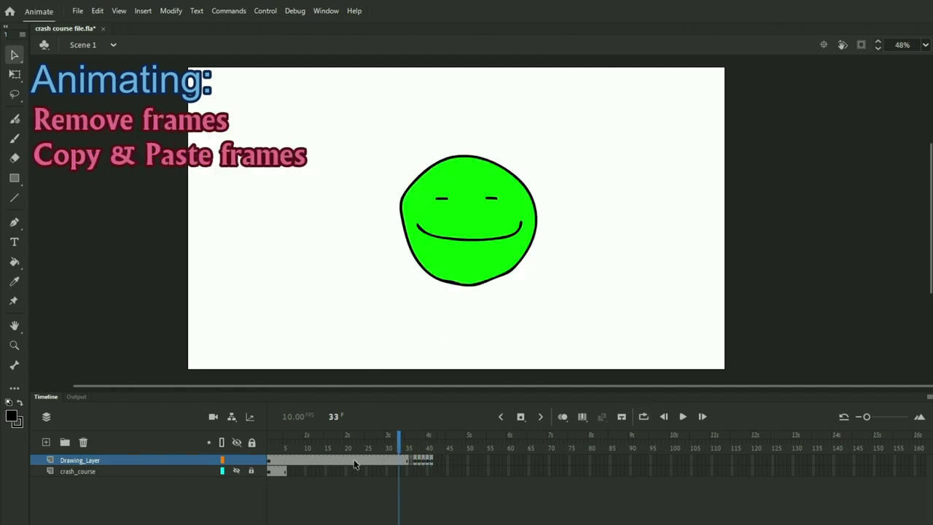
left_click(354, 461)
right_click(353, 457)
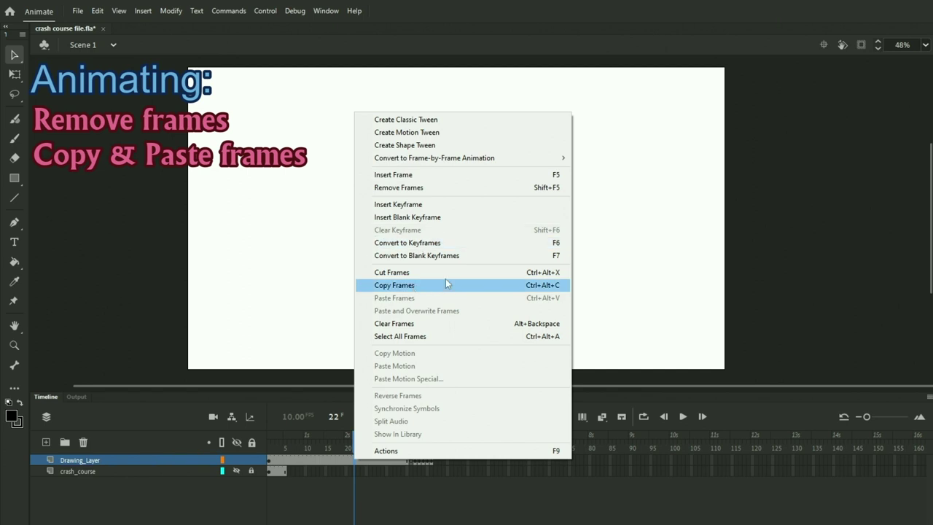
left_click(326, 459)
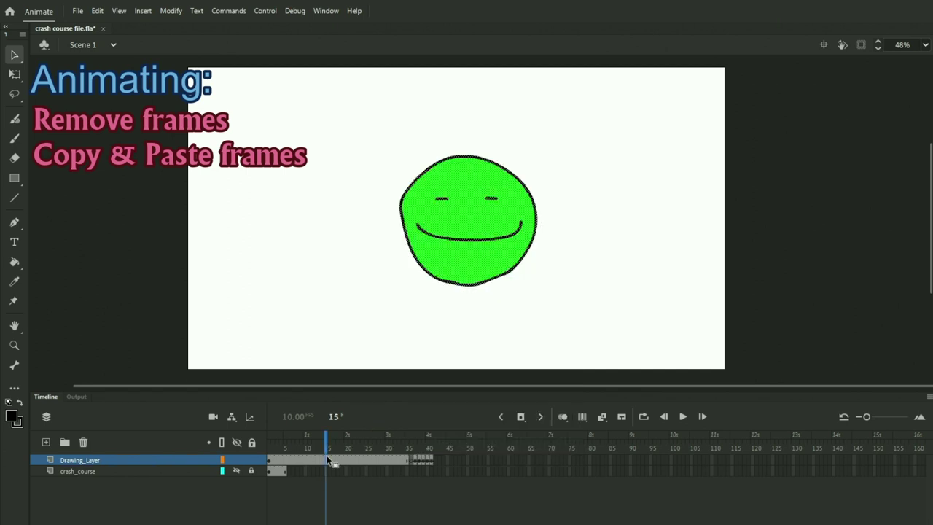
key("comma")
key("comma")
key("comma")
left_click(375, 459)
- Remove frames 9 to 25 from the smiley face's span on Drawing_Layer
mouse_move(276, 458)
left_mouse_down()
mouse_move(380, 460)
mouse_move(299, 456)
left_mouse_up()
left_click(366, 461, "shift")
right_click(337, 464)
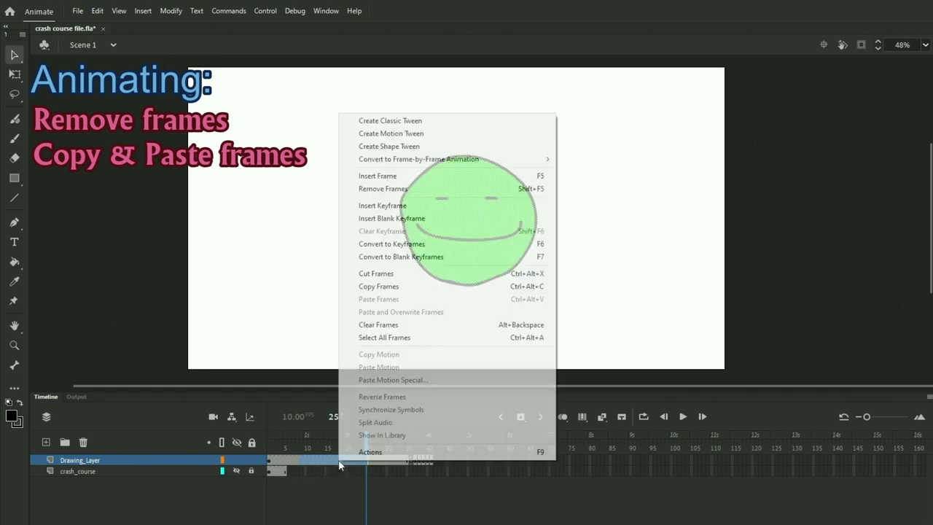
left_click(417, 192)
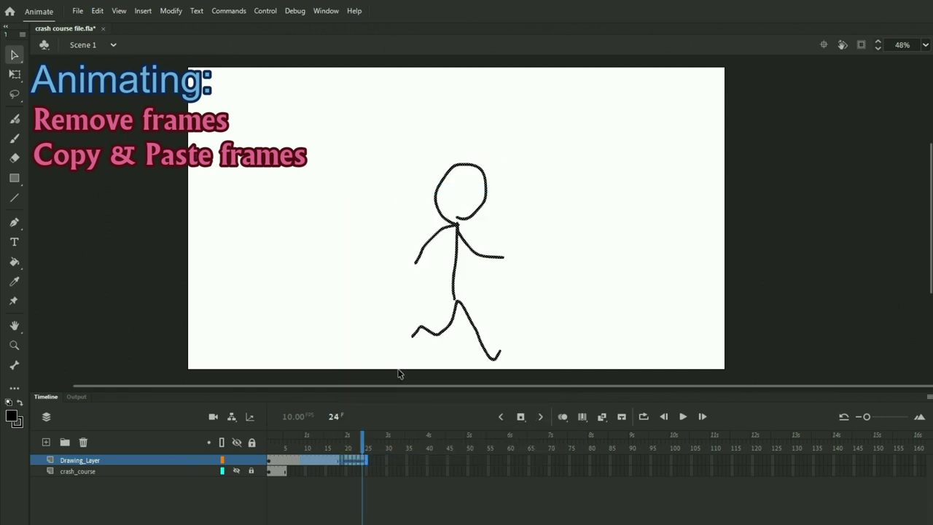
left_click(304, 447)
left_click_drag(302, 444, 290, 444)
key("ctrl+z")
key("ctrl+z")
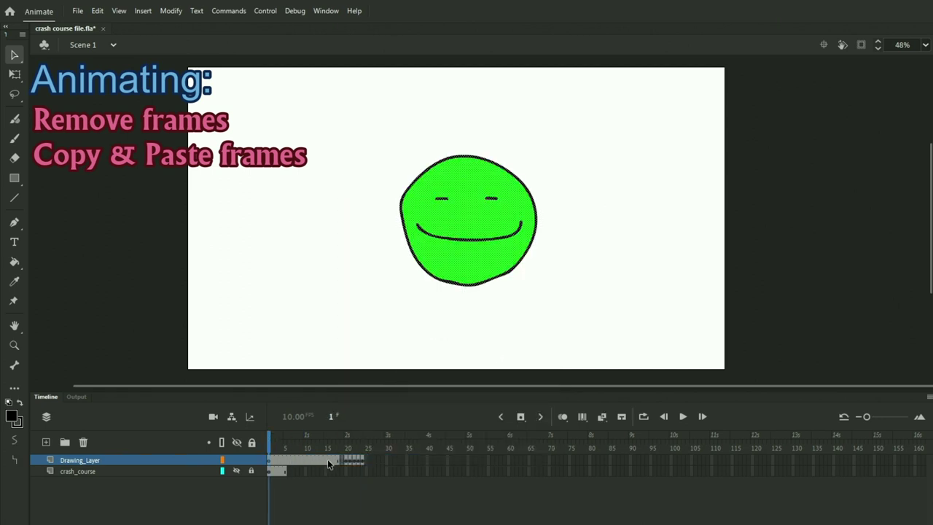
- Copy the smiley face's frames up to frame 18 and paste them at frame 25
left_click(338, 462)
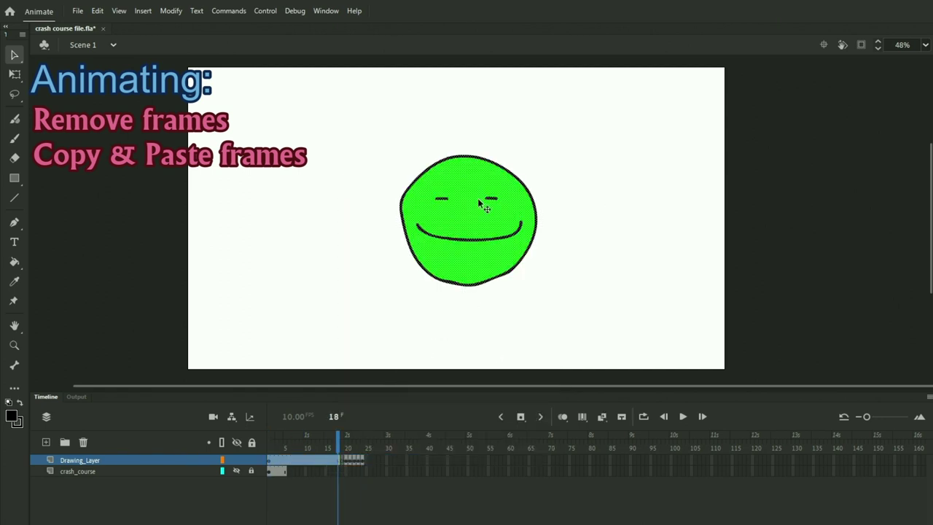
right_click(306, 461)
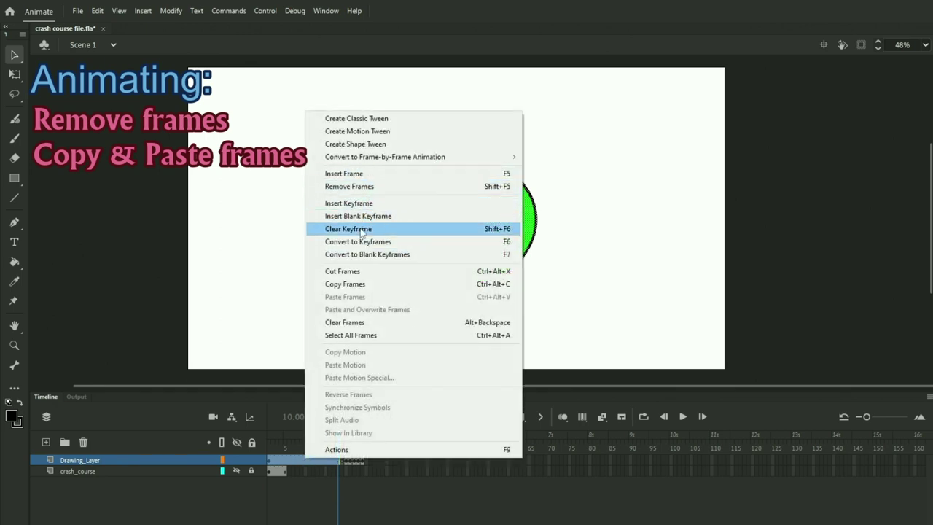
left_click(508, 285)
left_click(365, 460)
right_click(368, 461)
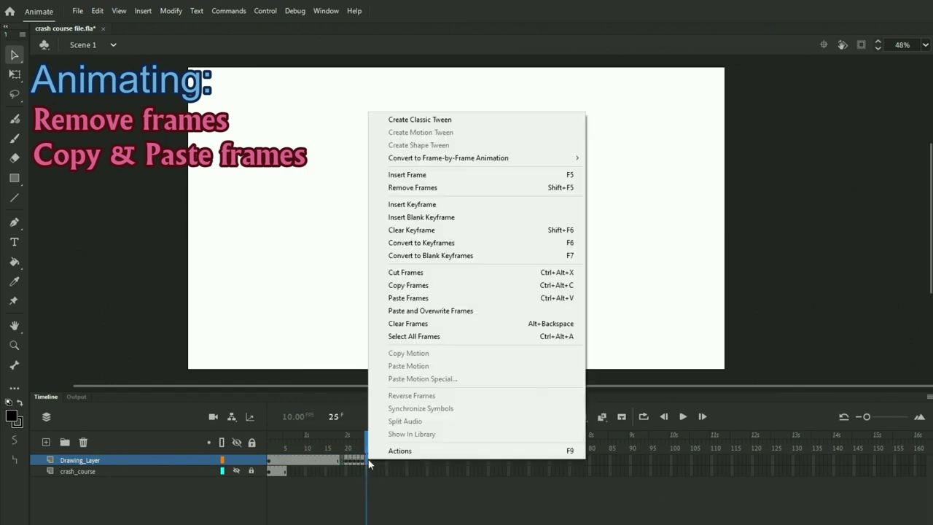
left_click(440, 298)
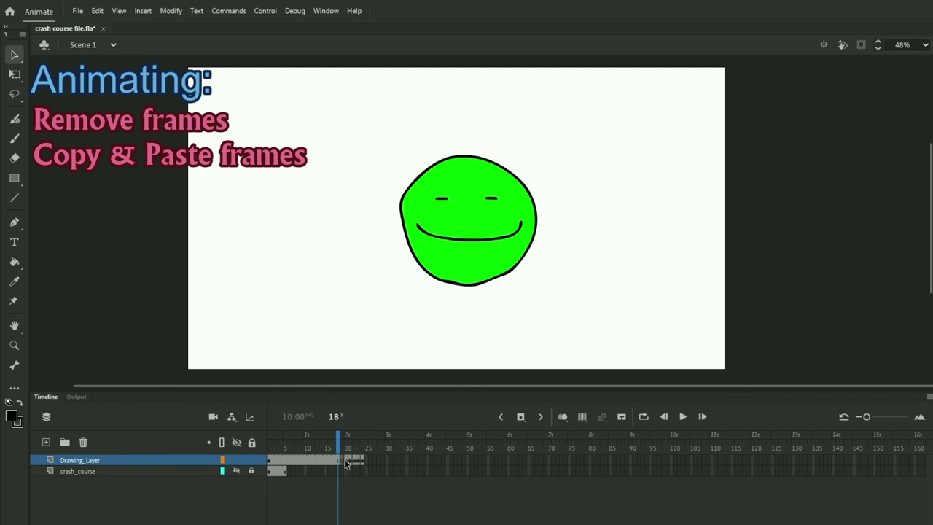
- Copy the stick figure's running frames 20 to 24, paste them at frame 25 and play the extended animation
left_click_drag(346, 460, 362, 460)
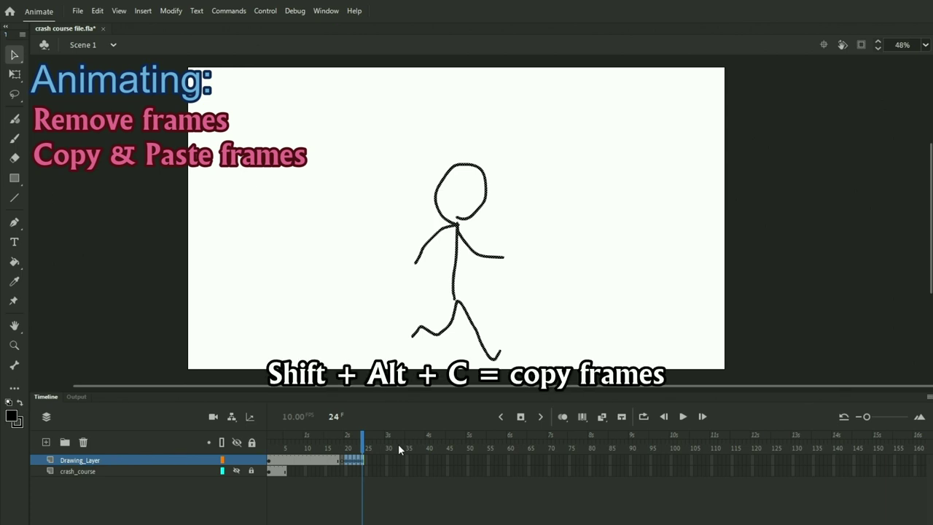
left_click(366, 460)
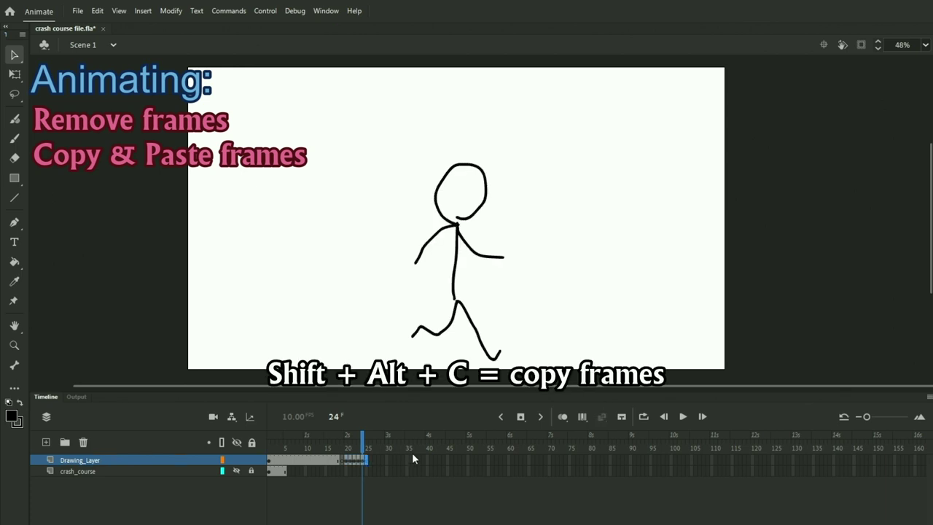
key("shift+alt+v")
key("Return")
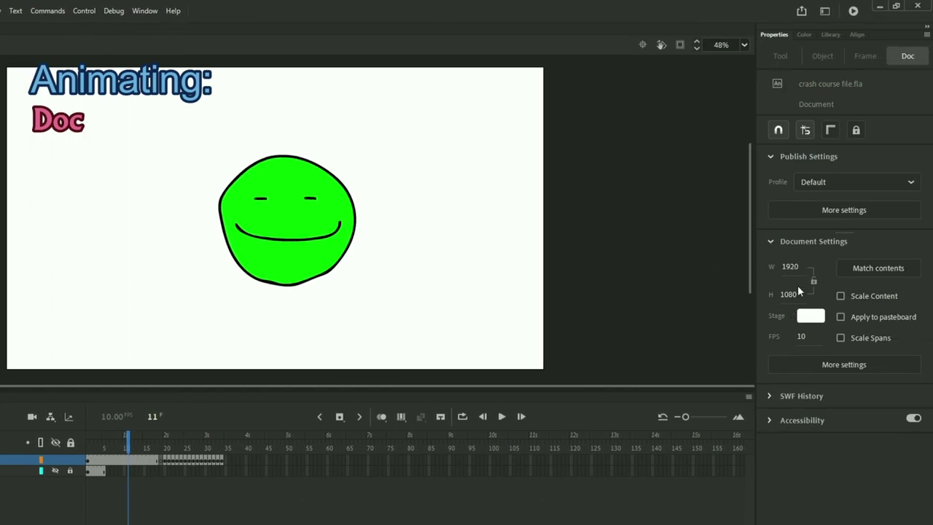
- Change the document's stage color to a medium green
left_click(814, 321)
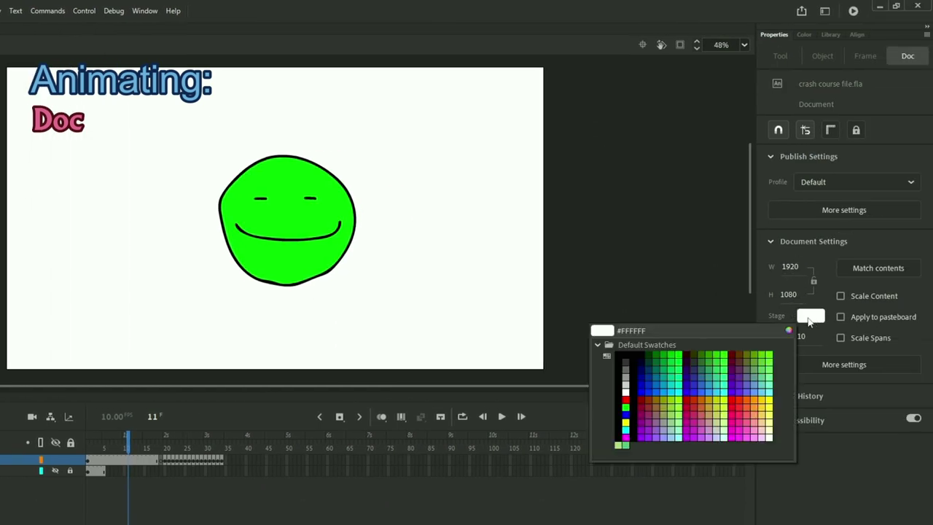
left_click(714, 358)
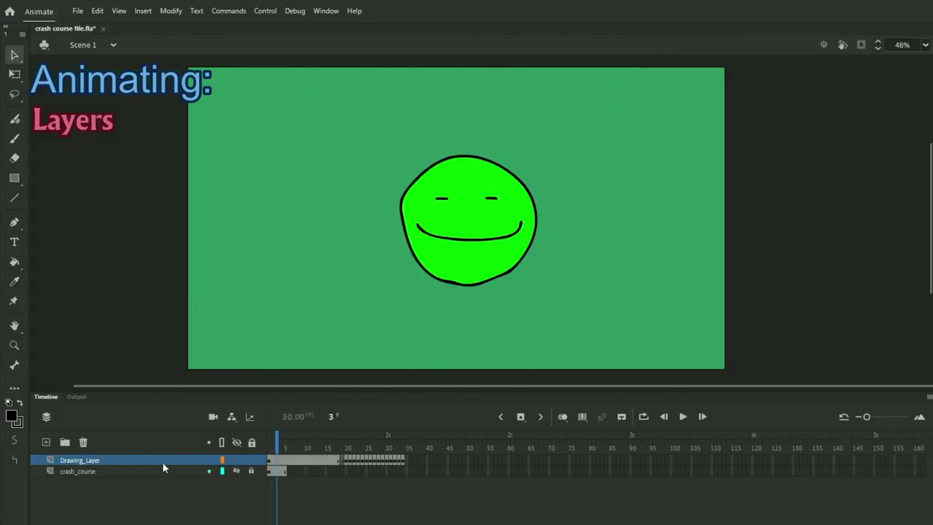
- Add a new layer above Drawing_Layer and delete it again
left_click(46, 441)
left_click(83, 442)
- Rename Drawing_Layer to dsdsd and try its lock and visibility toggles
double_click(81, 460)
type("dsdsd")
left_click(251, 460)
left_click(236, 460)
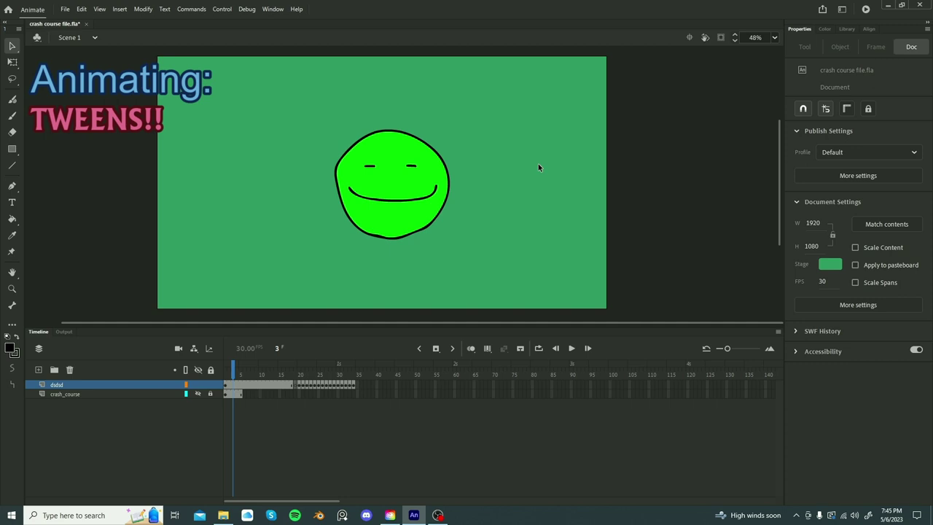
- Convert the smiley face drawing into a Graphic symbol named Smiley Face
left_click_drag(260, 374, 237, 375)
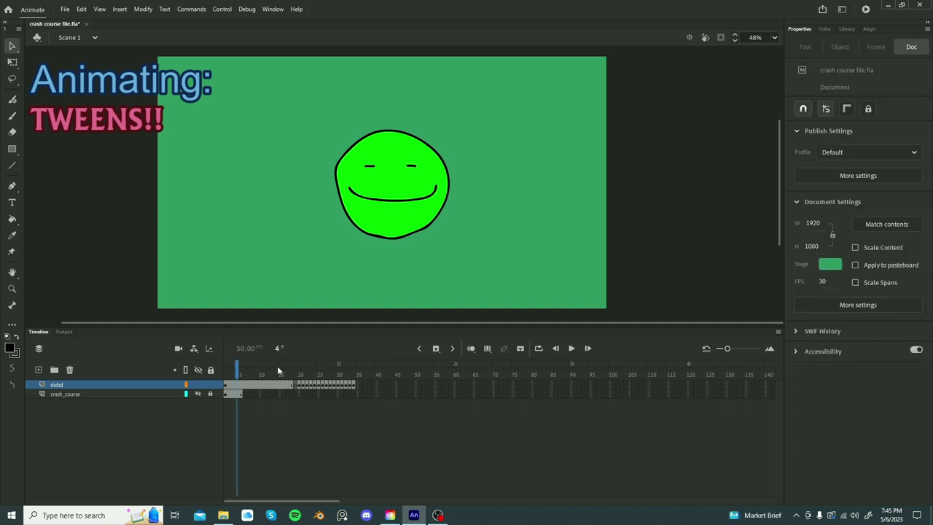
left_click(256, 384)
right_click(386, 181)
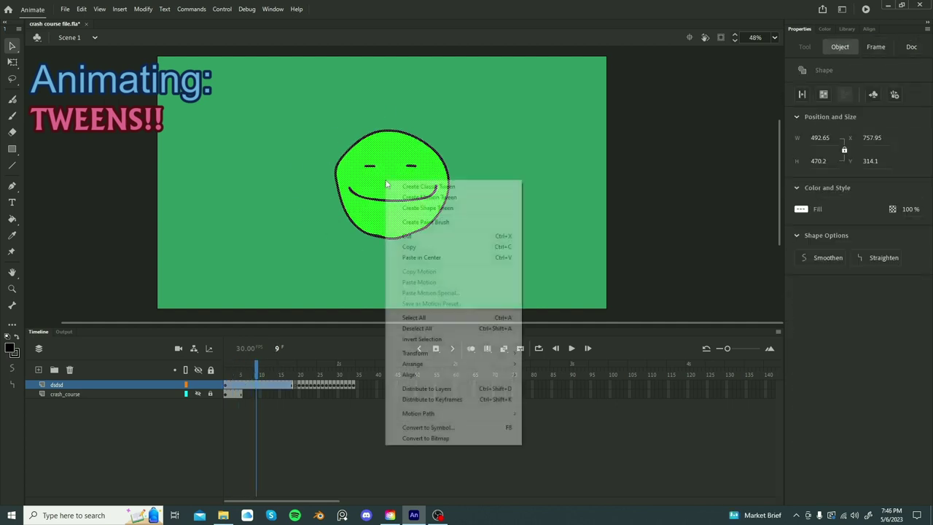
left_click(514, 428)
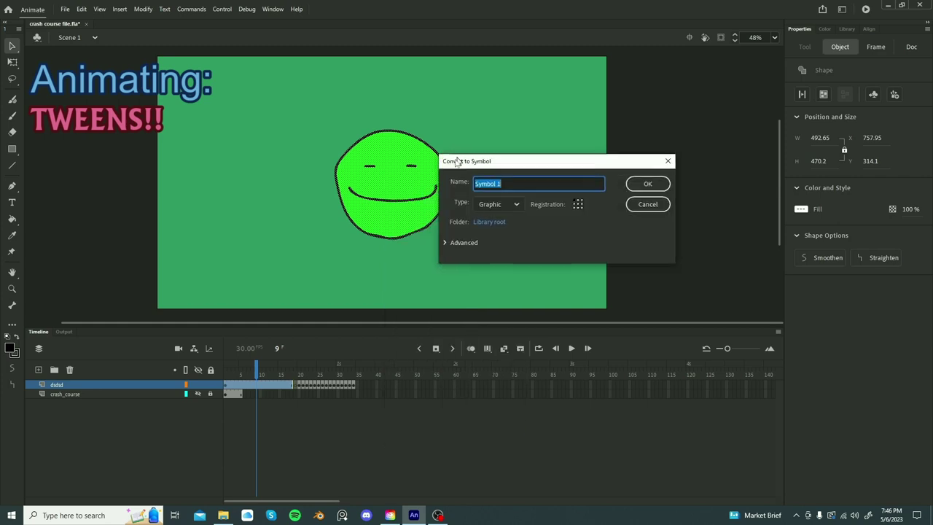
left_click_drag(451, 169, 481, 161)
left_click_drag(543, 162, 554, 162)
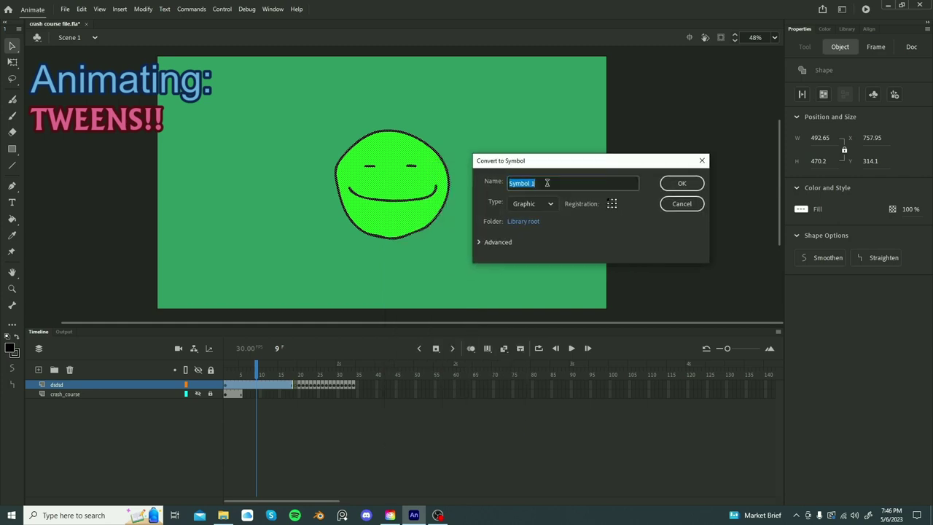
type("Smiley Face")
left_click(542, 204)
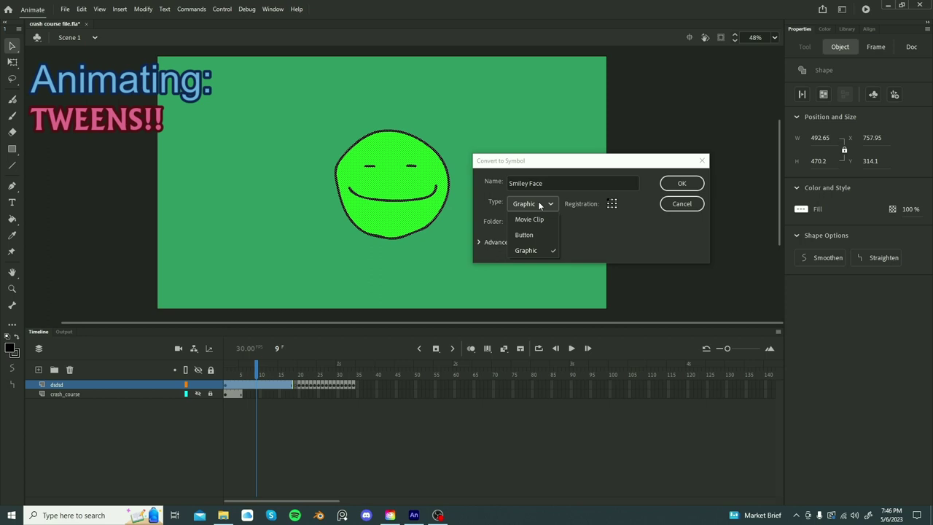
left_click(537, 249)
left_click(682, 183)
- Place the smiley face on the left of the stage at frame 1 and at the upper right at its span's end
mouse_move(390, 169)
left_mouse_down()
mouse_move(342, 169)
mouse_move(387, 184)
left_mouse_up()
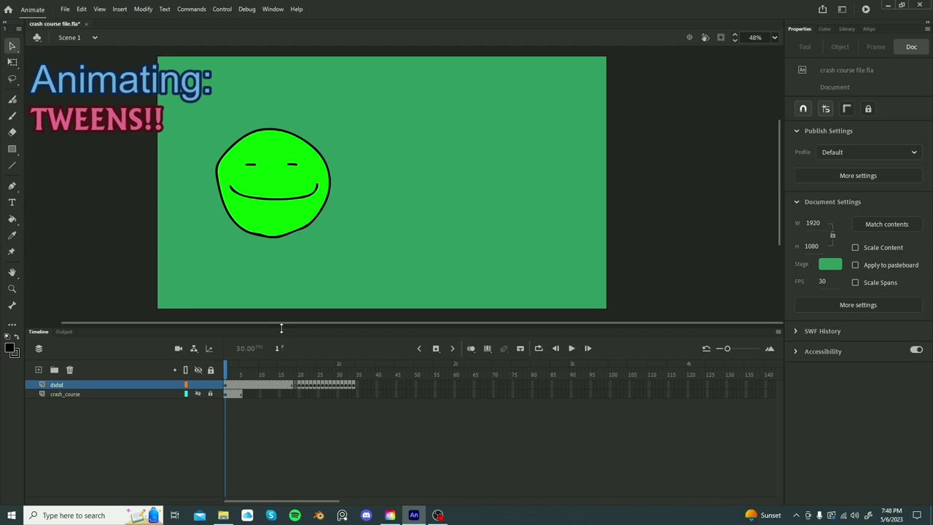
left_click(292, 384)
left_click_drag(277, 159, 502, 112)
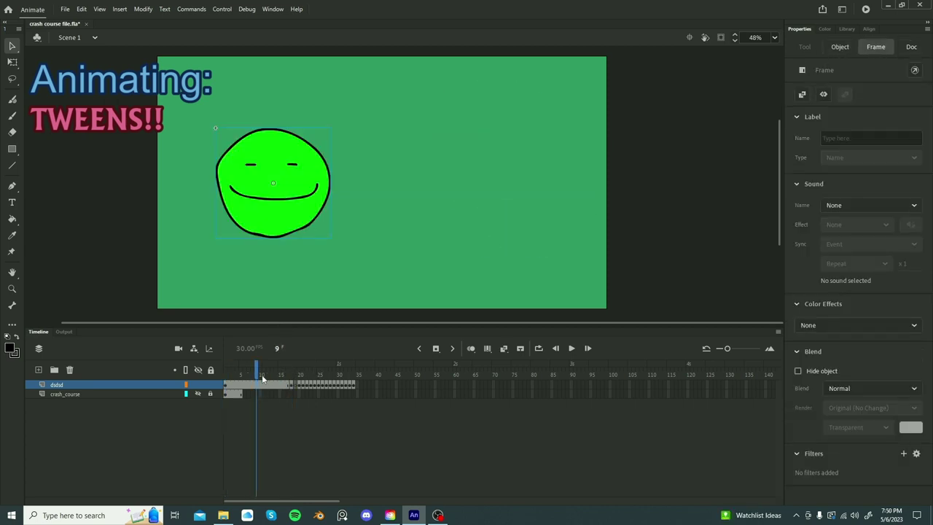
- Create a classic tween across the smiley face's frames and play back the motion
right_click(259, 385)
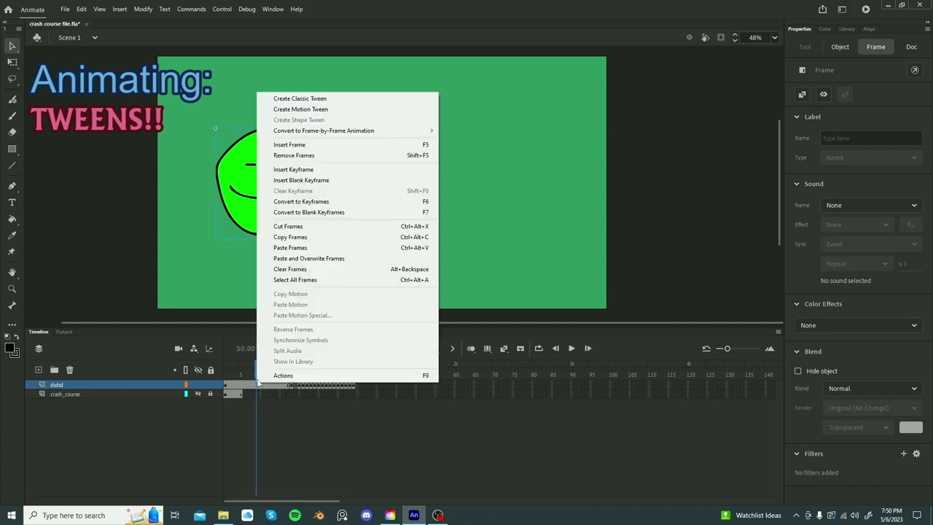
left_click(338, 100)
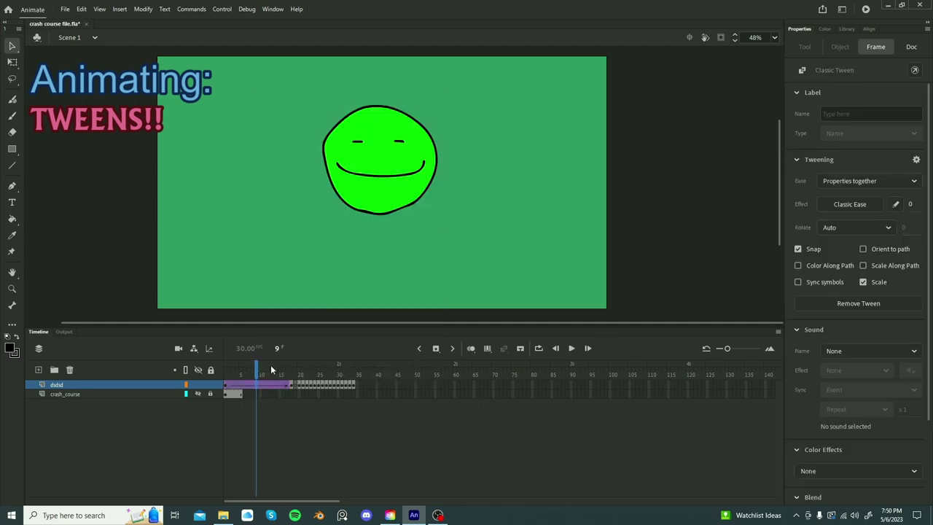
left_click_drag(238, 374, 258, 371)
key("Return")
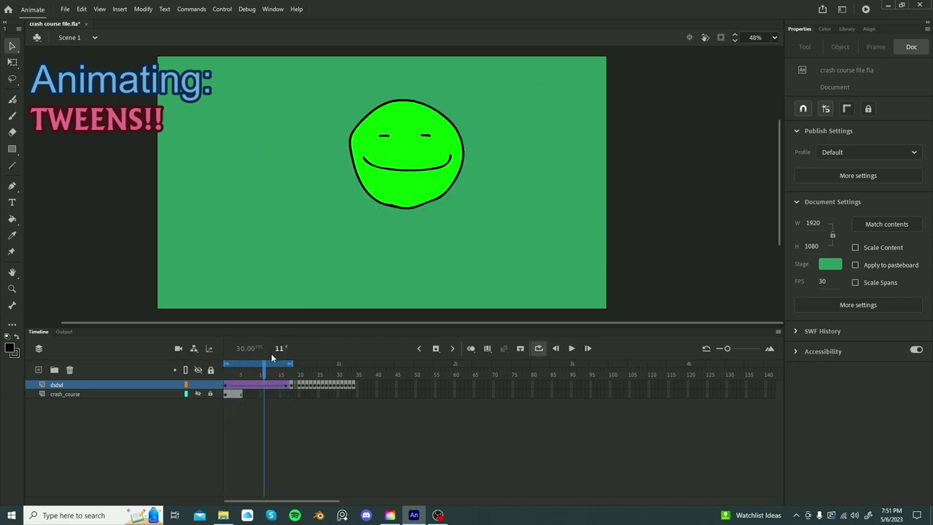
- Select the smiley face's classic tween and set its ease value to 100
left_click(242, 377)
left_click(249, 384)
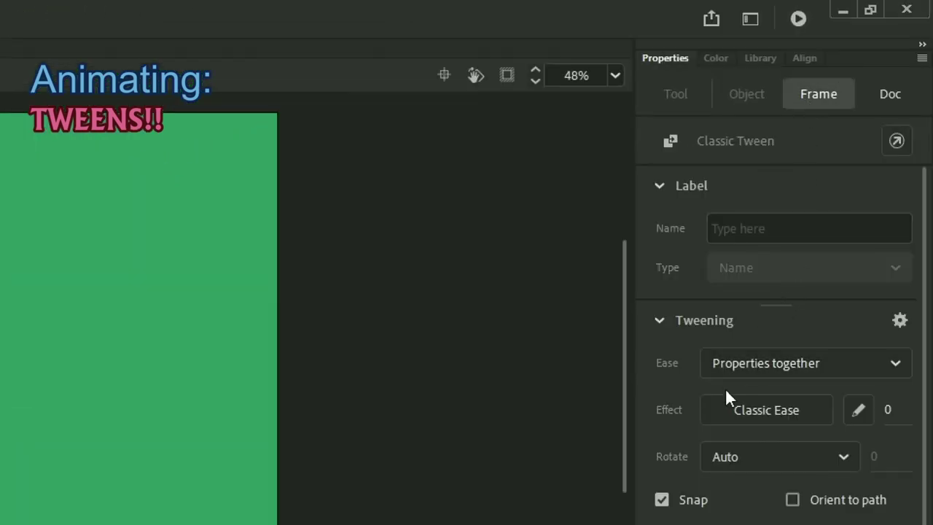
left_click(767, 410)
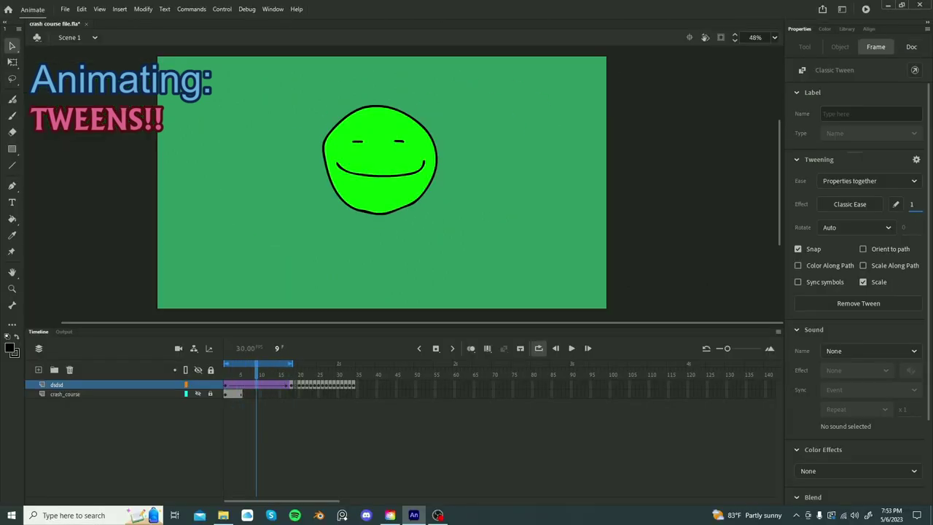
type("00")
key("Return")
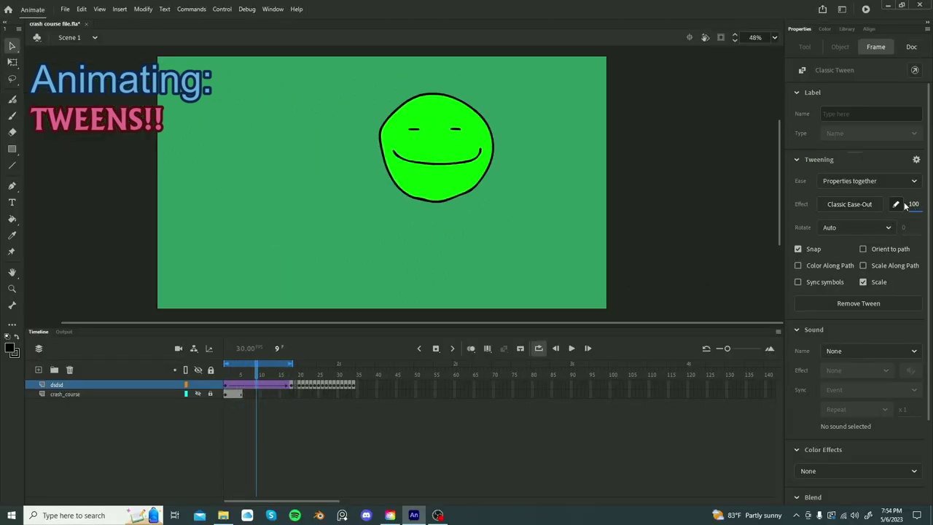
- Set the classic tween's ease value to -100 for an ease-in
left_click(914, 205)
type("-100")
key("Return")
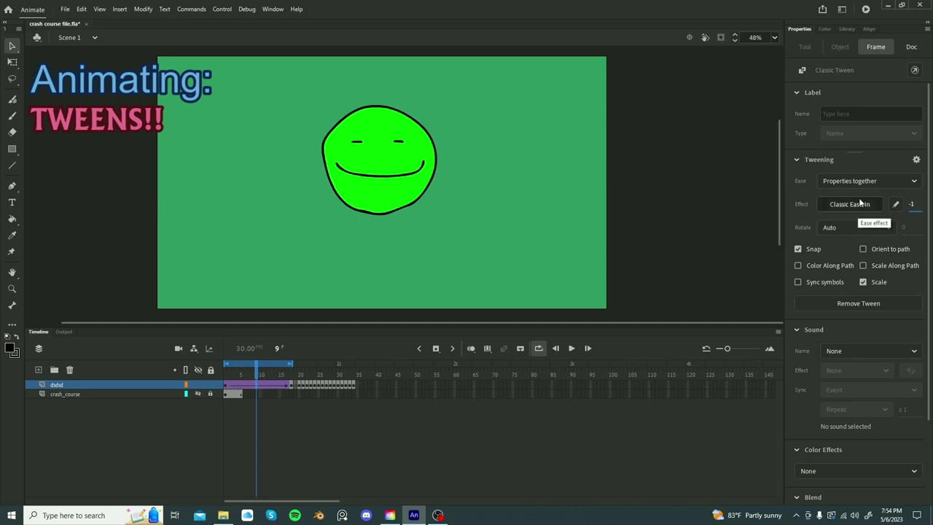
- Go to frame 39 and examine the Smiley Face symbol and the imported image in the Library
left_click(373, 374)
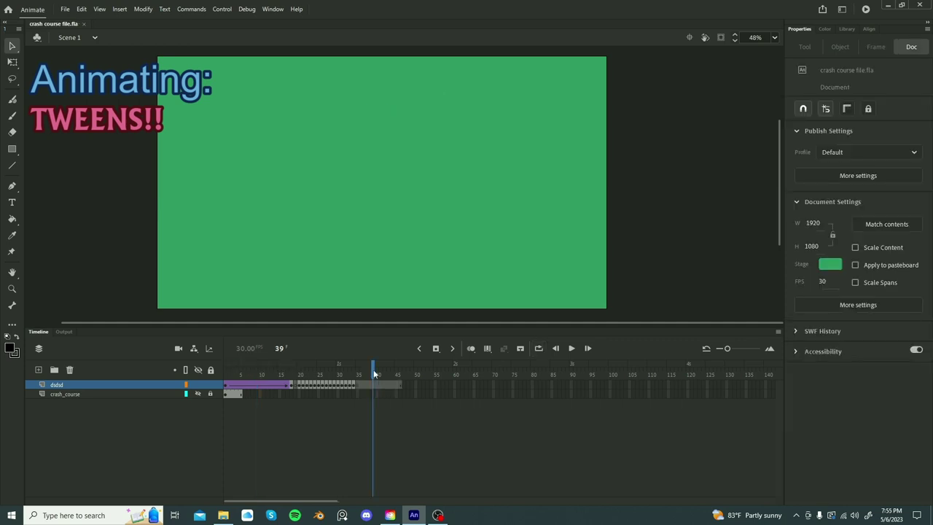
left_click(846, 30)
left_click(841, 156)
left_click(845, 147)
left_click(842, 156)
left_click(842, 147)
left_click(839, 156)
right_click(830, 155)
left_click(854, 144)
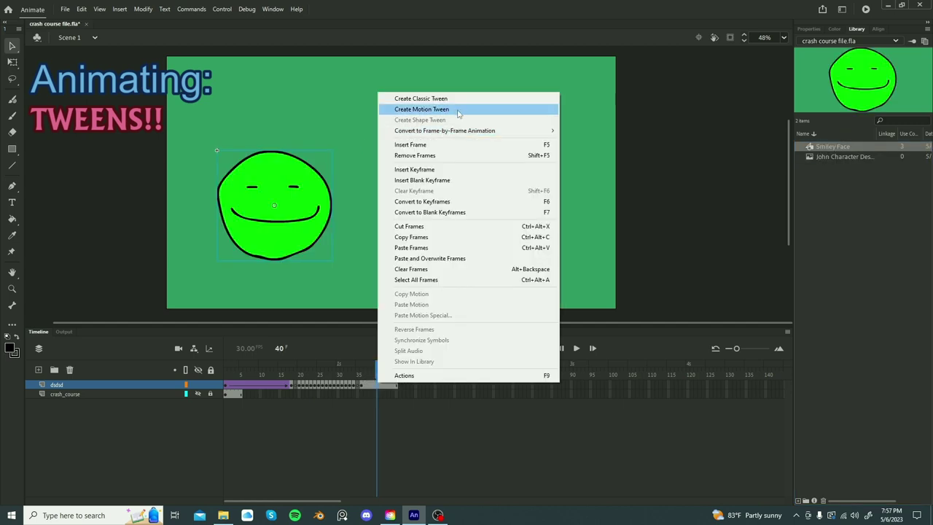
- Create a motion tween on the smiley face's frames and move the face up and to the right at frame 40
left_click(442, 109)
left_click_drag(377, 375, 377, 375)
left_click_drag(291, 202, 411, 133)
- Bend the smiley face's motion path into a curve and scrub through frames 37 to 40 to preview it
left_click_drag(335, 173, 314, 140)
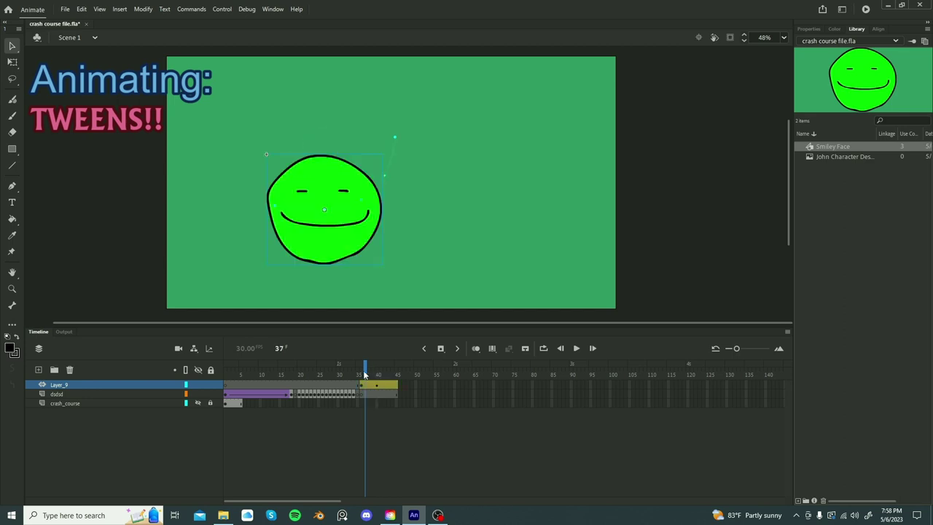
left_click_drag(365, 375, 377, 373)
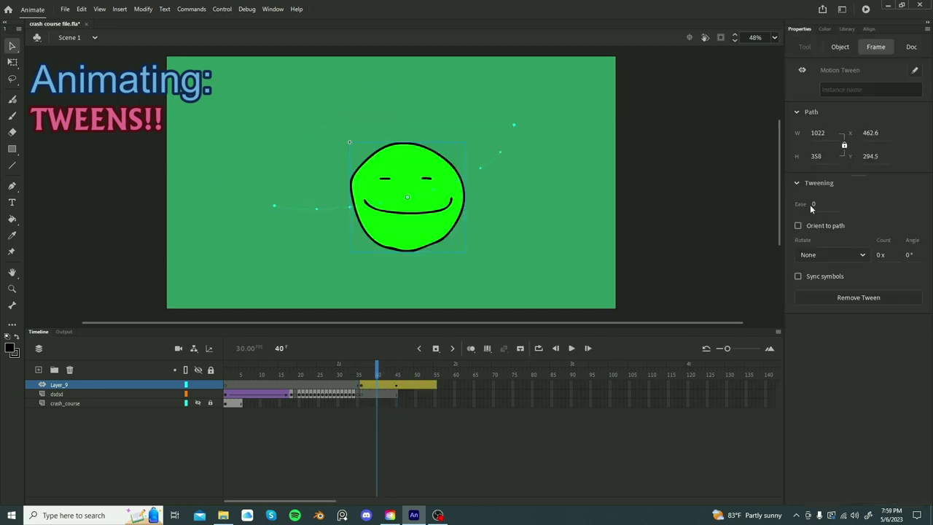
- Adjust the ease value of the smiley face's motion tween
left_click_drag(810, 209, 819, 209)
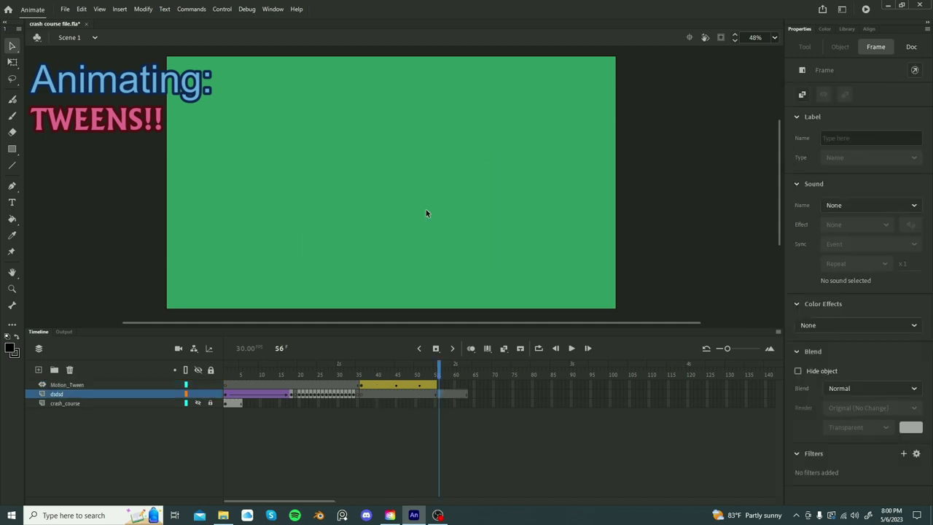
- On the layer below the motion tween, paint a solid black blob at frame 56 and a red spiral across the stage at frame 63
key("b")
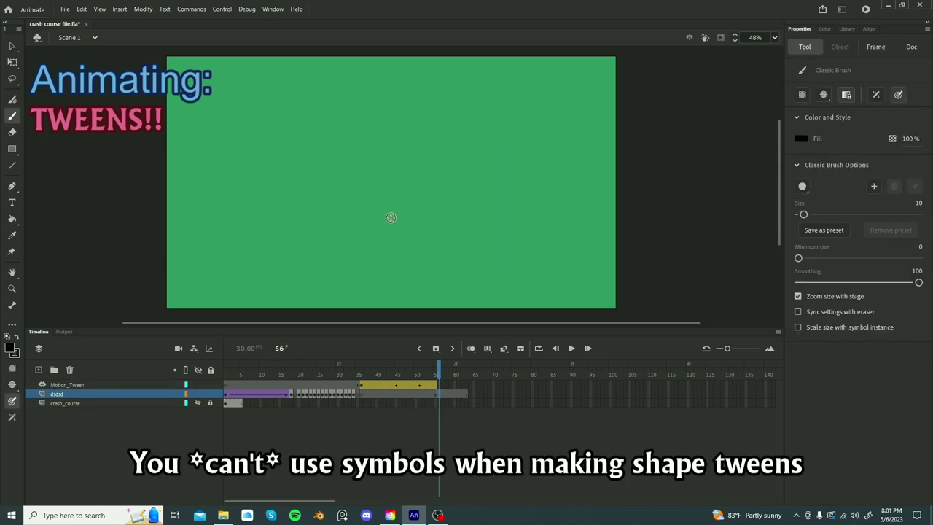
left_click(466, 393)
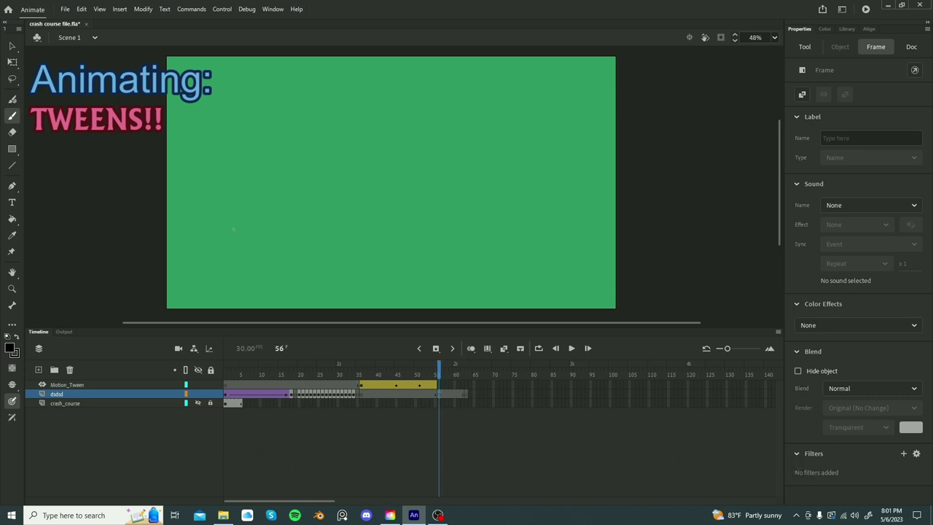
mouse_move(233, 229)
left_mouse_down()
mouse_move(251, 167)
mouse_move(234, 227)
left_mouse_up()
left_click(467, 394)
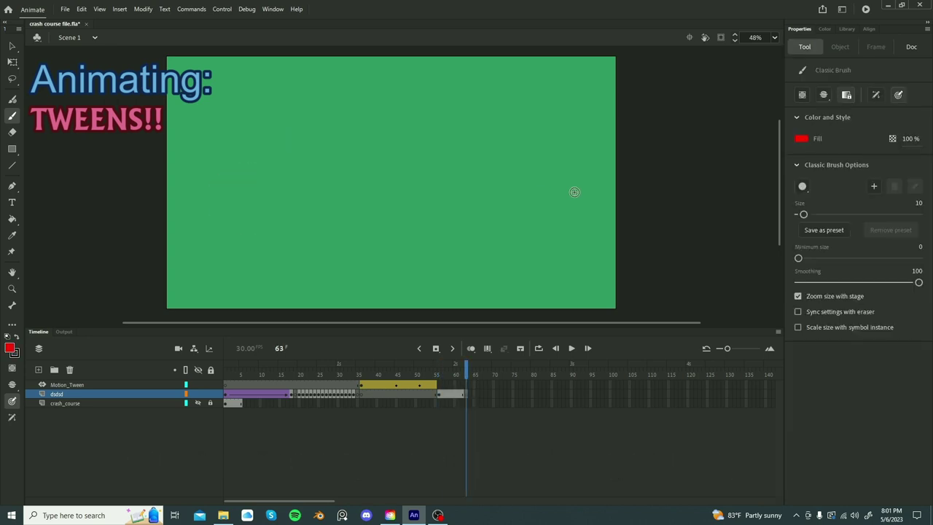
mouse_move(541, 244)
left_mouse_down()
mouse_move(561, 153)
mouse_move(583, 184)
mouse_move(561, 212)
mouse_move(523, 196)
mouse_move(546, 184)
left_mouse_up()
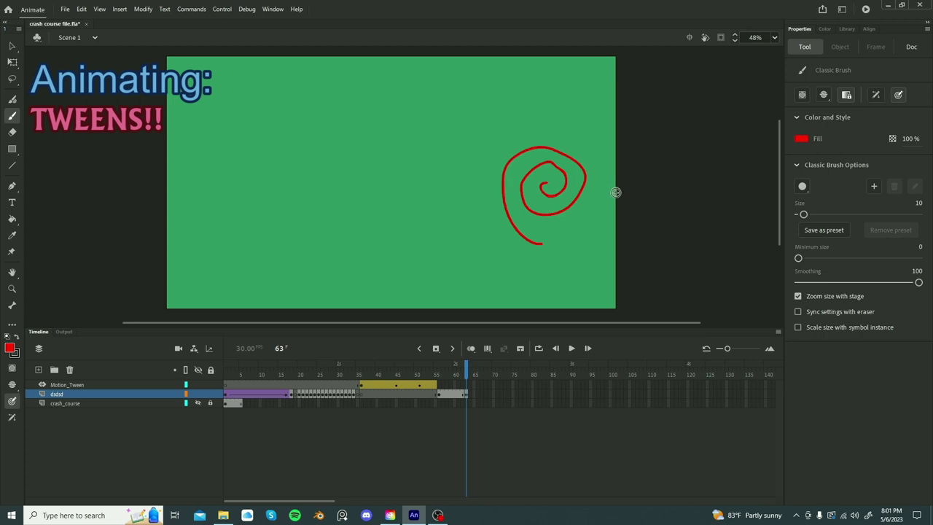
- Create a shape tween from the black blob at frame 56 to the red spiral at frame 63 and play it looped from frame 56
right_click(455, 393)
left_click(507, 134)
key("Return")
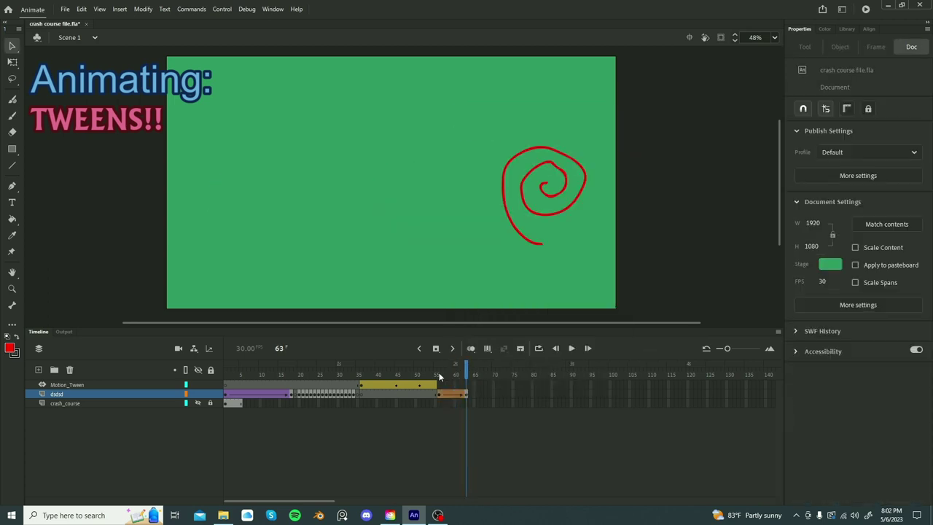
left_click(440, 376)
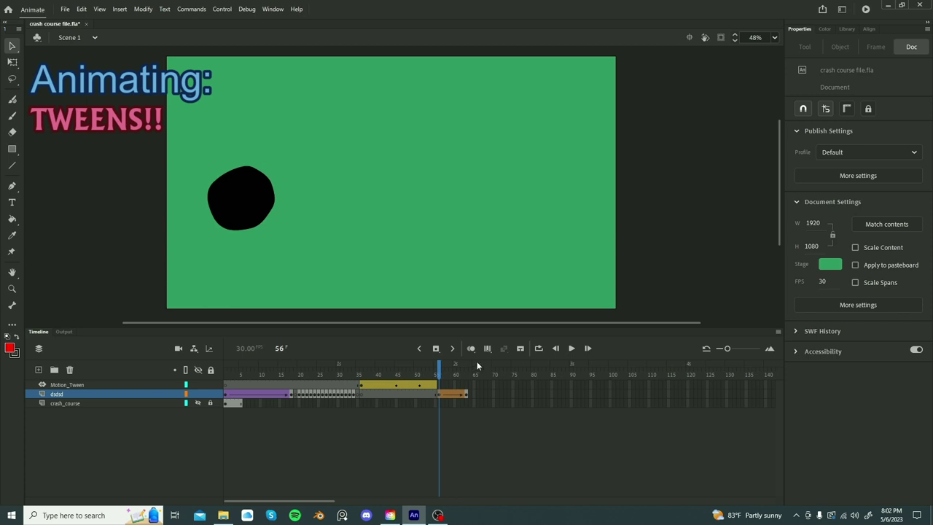
left_click(538, 348)
key("Return")
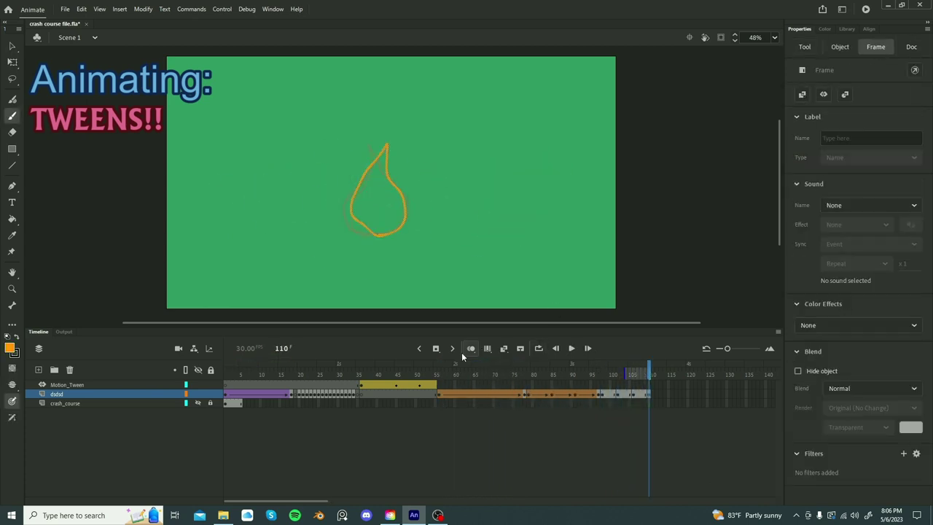
- Create shape tweens between the orange flame drawing's keyframes up to frame 110
right_click(634, 392)
left_click(656, 119)
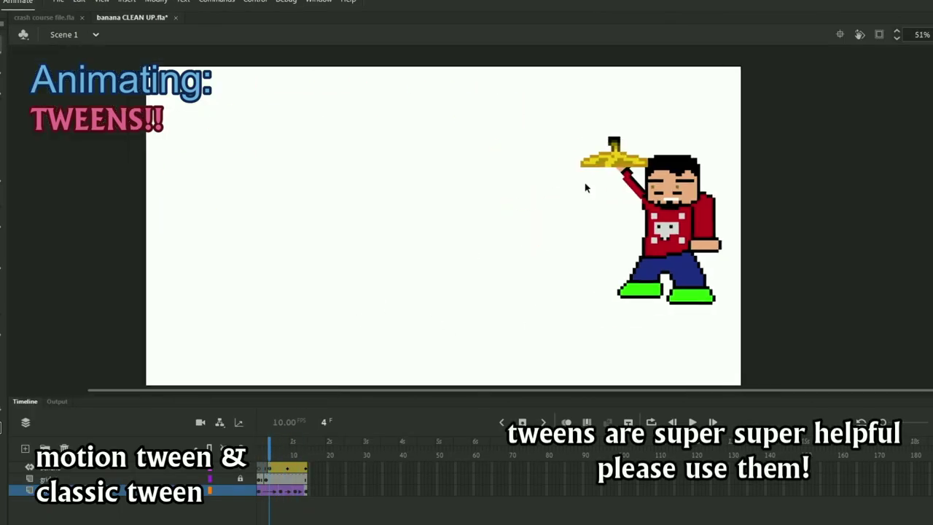
left_click(594, 164)
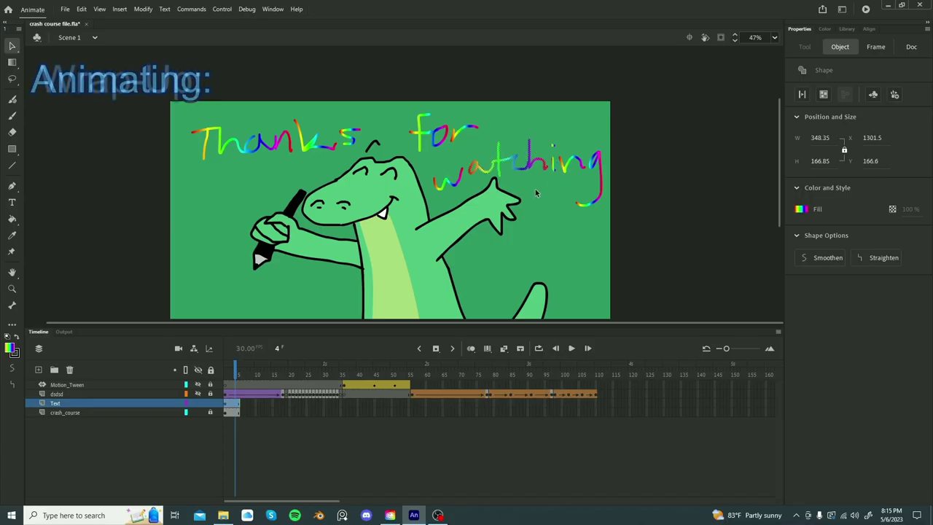
scroll(402, 69, "down", 2)
scroll(470, 152, "up", 1)
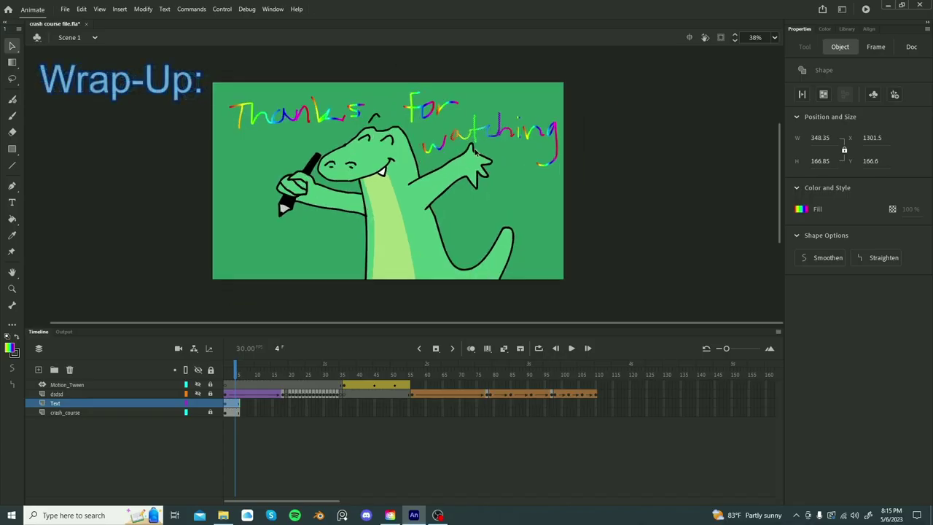
left_click(623, 102)
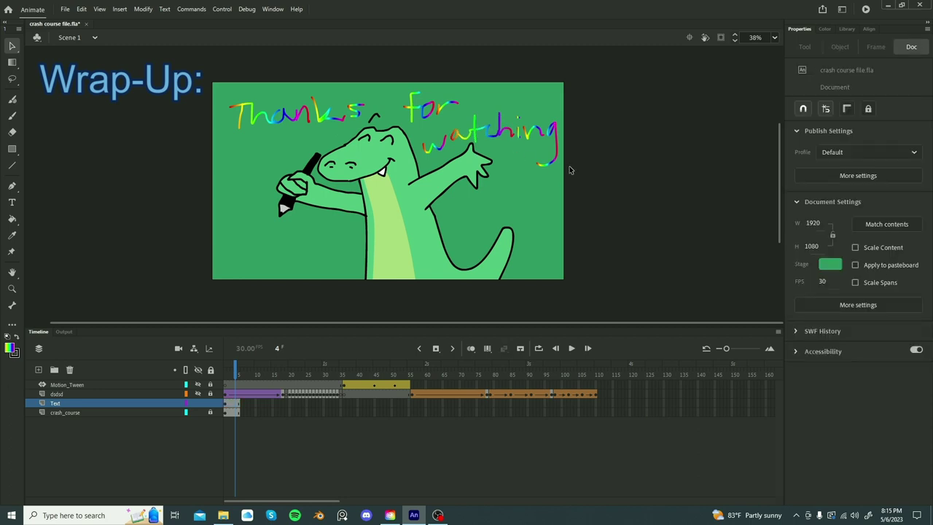